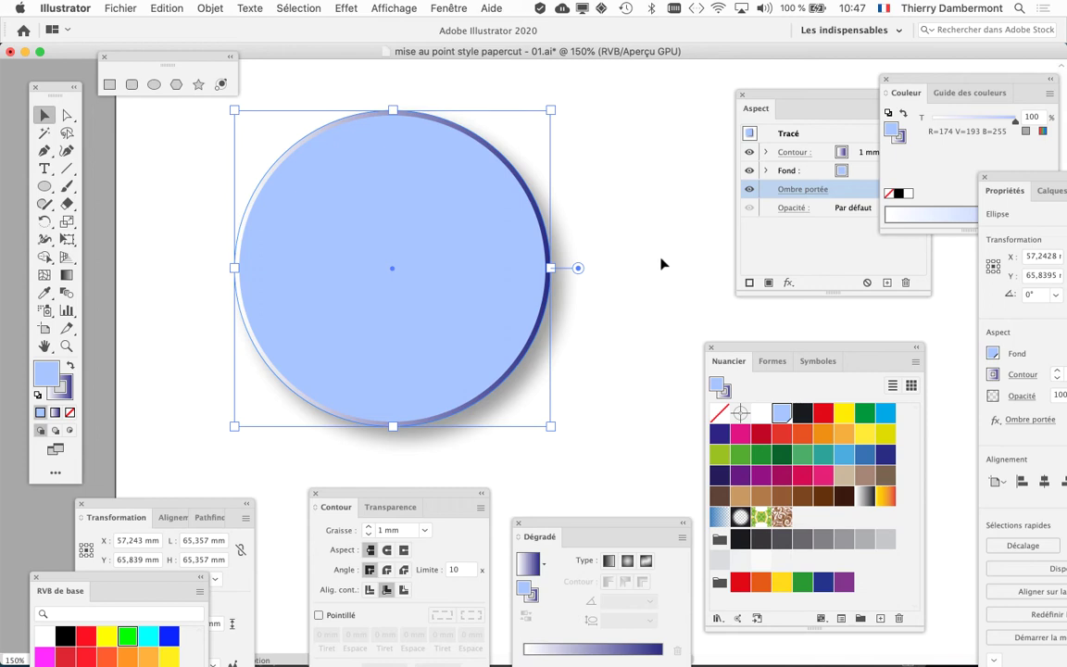
Move the Aspect panel left and target the circle's Fond (fill) row
{"action": "left_click_drag", "start_coordinate": [780, 95], "coordinate": [687, 87]}
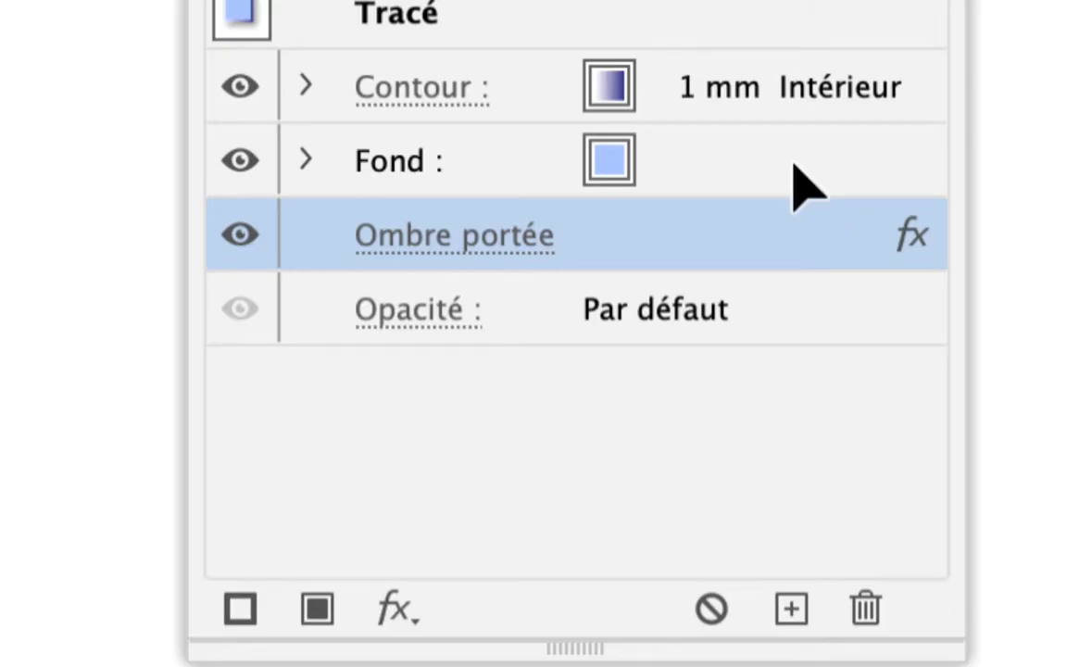
{"action": "left_click", "coordinate": [794, 165]}
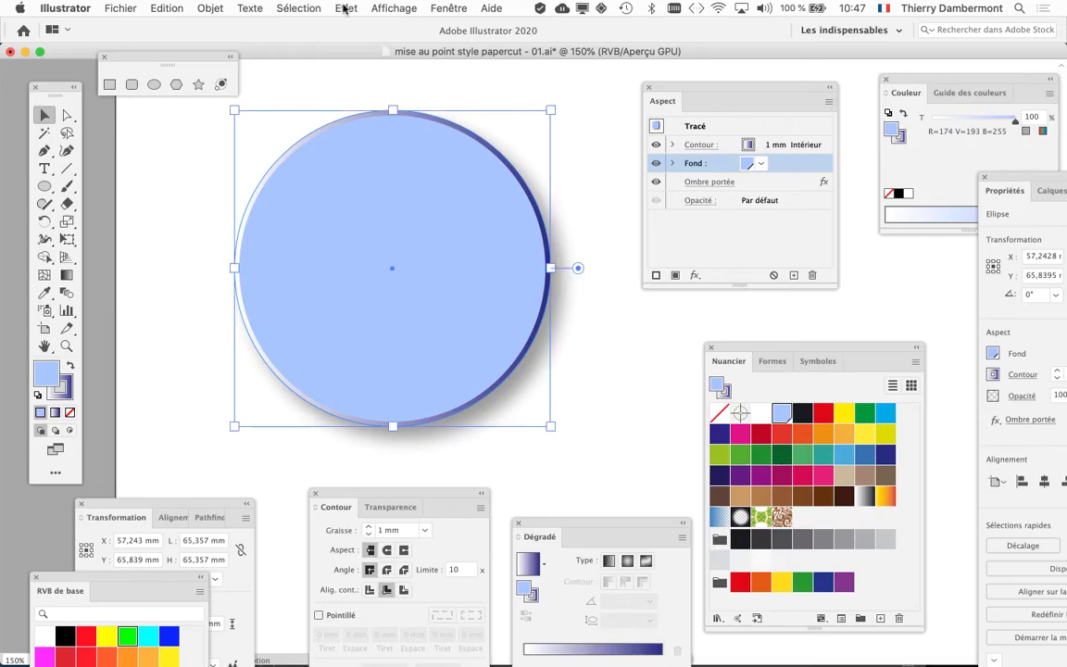
Apply Effet > Artistiques > Grain photo to the fill: Grain 14, Zones claires 4, Intensité 4
{"action": "left_click", "coordinate": [344, 8]}
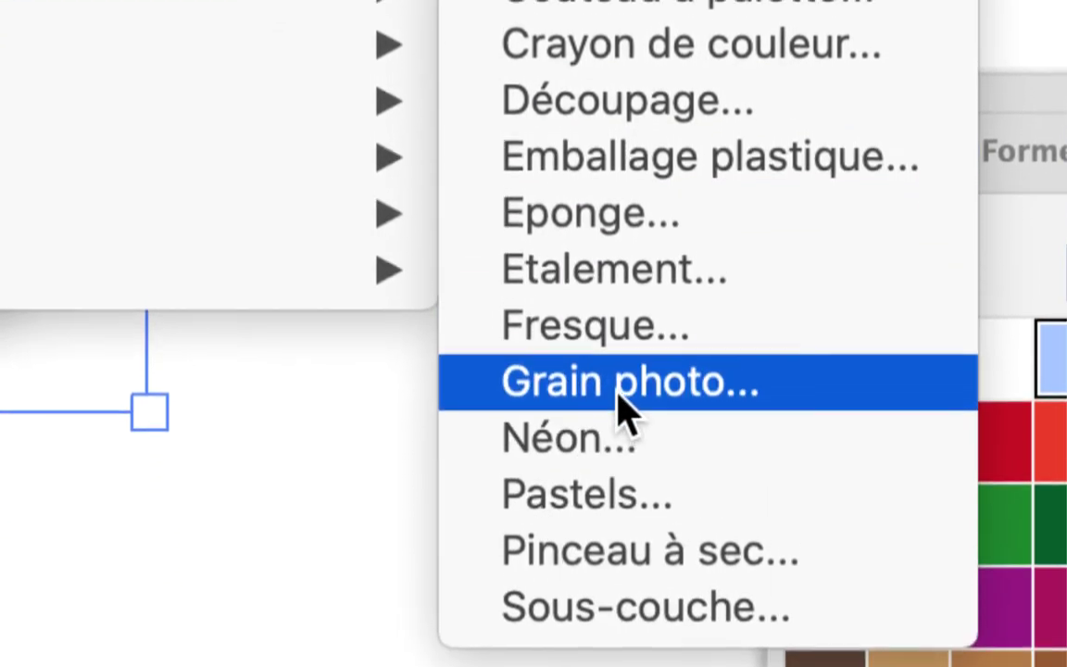
{"action": "left_click", "coordinate": [620, 406]}
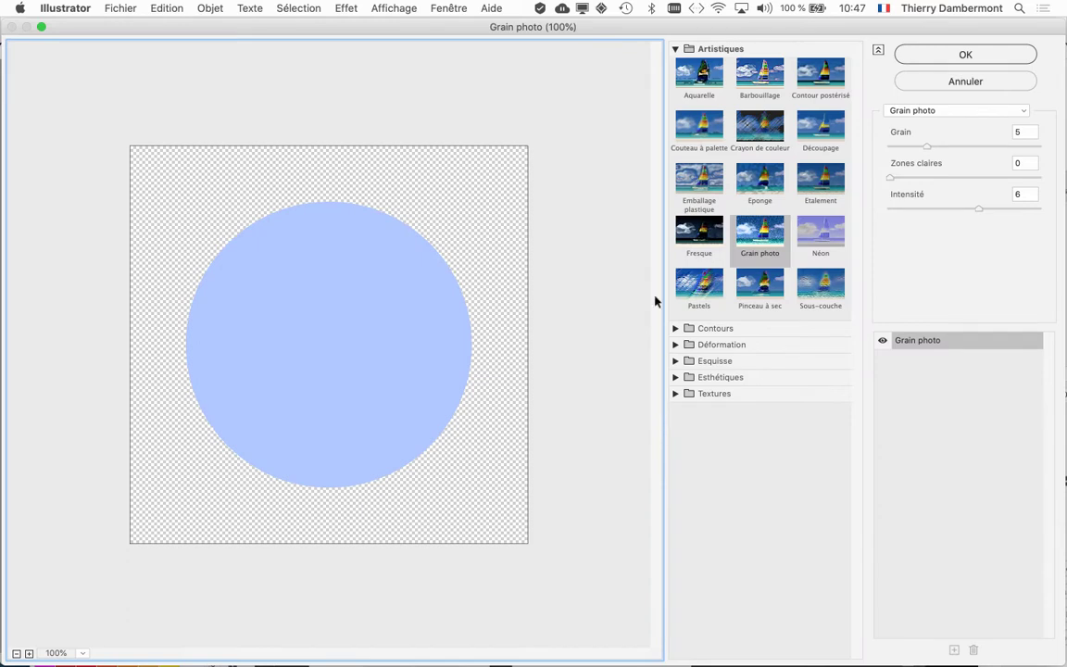
{"action": "left_click", "coordinate": [963, 147]}
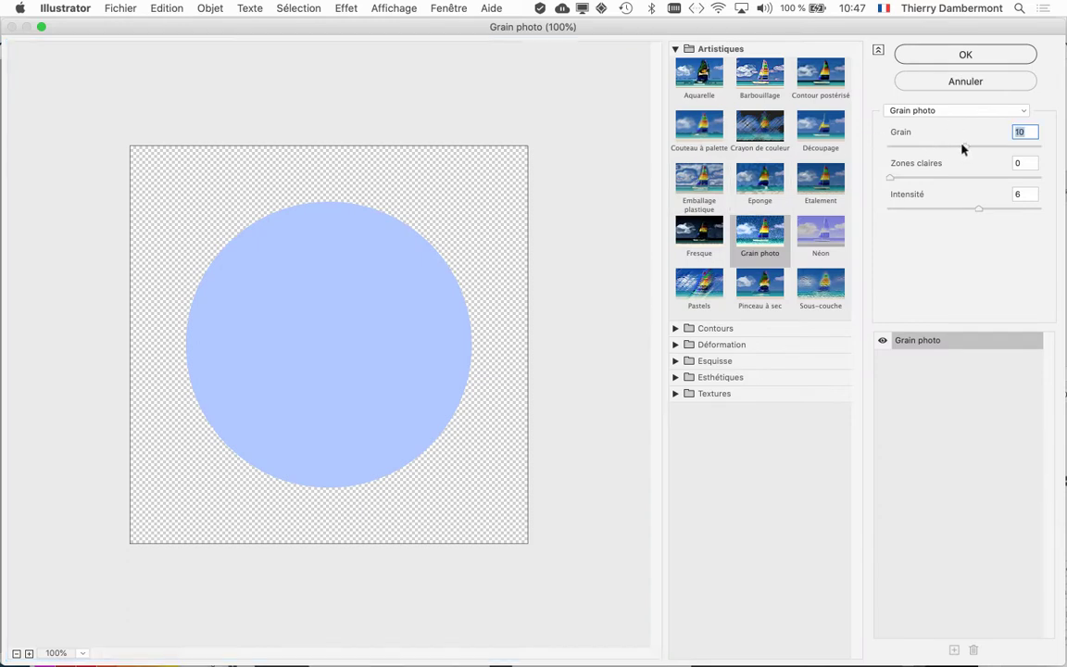
{"action": "left_click", "coordinate": [919, 177]}
{"action": "left_click", "coordinate": [968, 210]}
{"action": "left_click_drag", "start_coordinate": [984, 207], "coordinate": [948, 207]}
{"action": "left_click", "coordinate": [987, 146]}
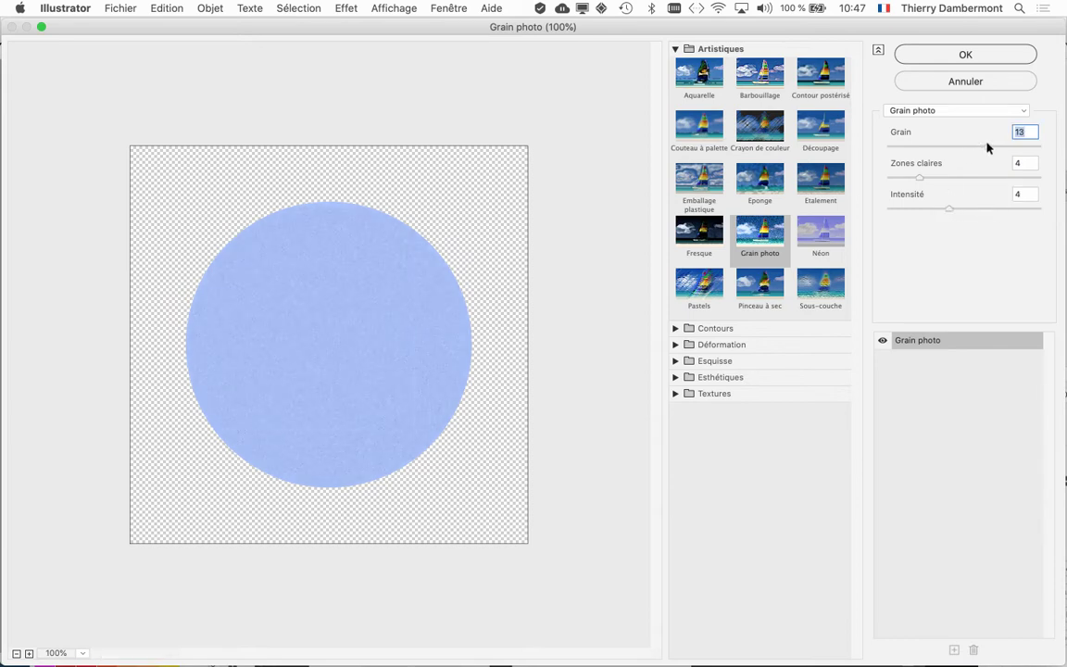
{"action": "left_click", "coordinate": [991, 146]}
{"action": "left_click", "coordinate": [939, 55]}
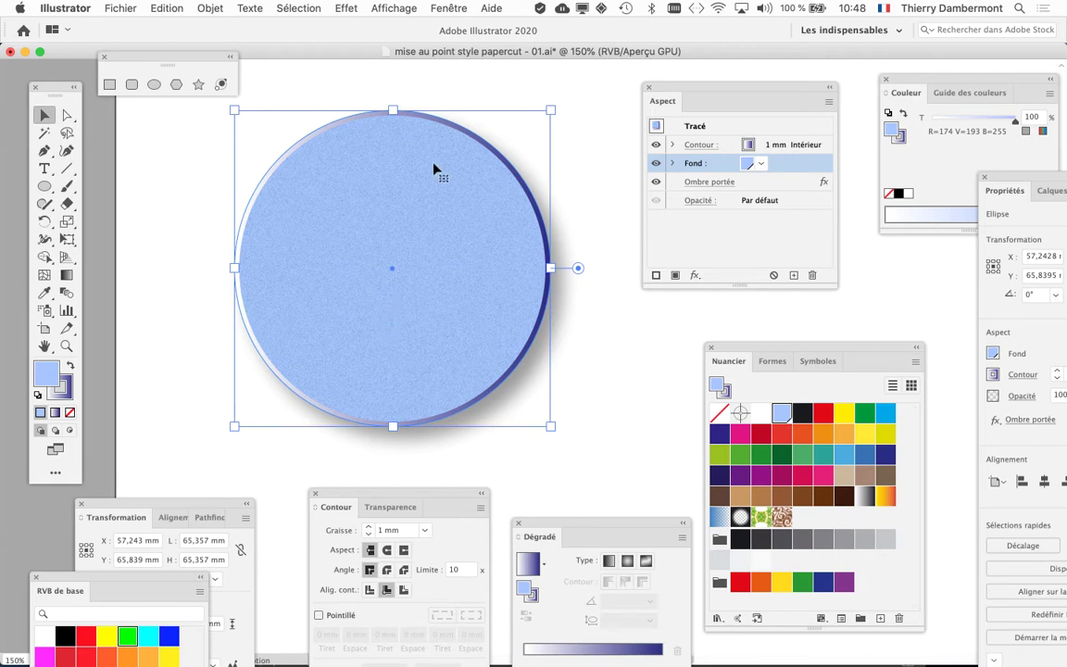
Enlarge the Aspect panel and target the circle's Contour (stroke) row
{"action": "left_click", "coordinate": [120, 9]}
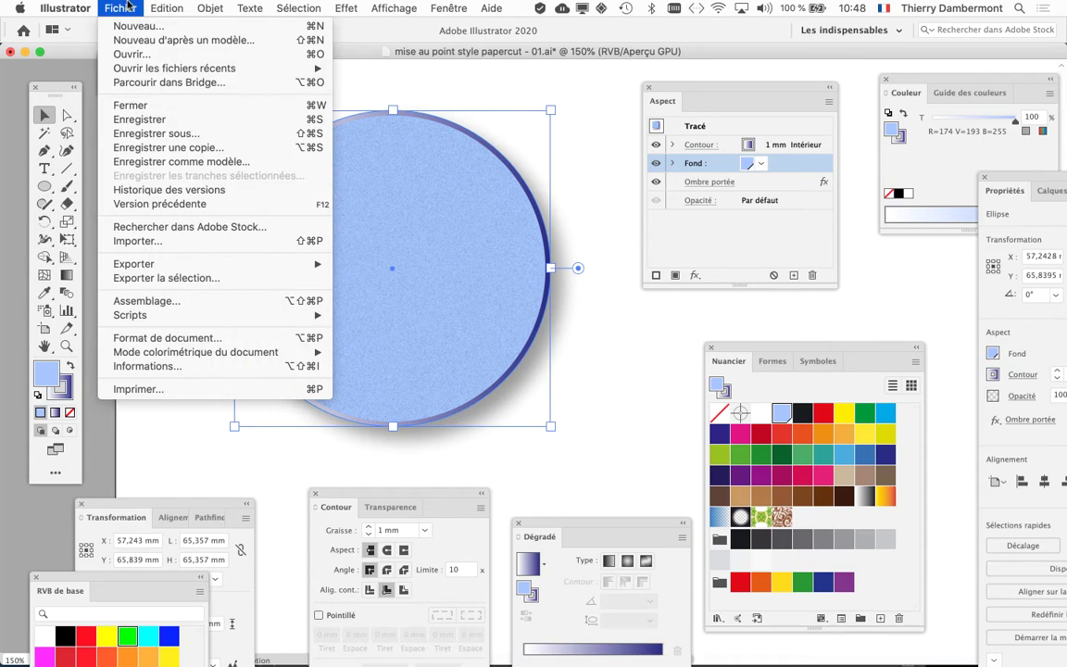
{"action": "left_click", "coordinate": [725, 248]}
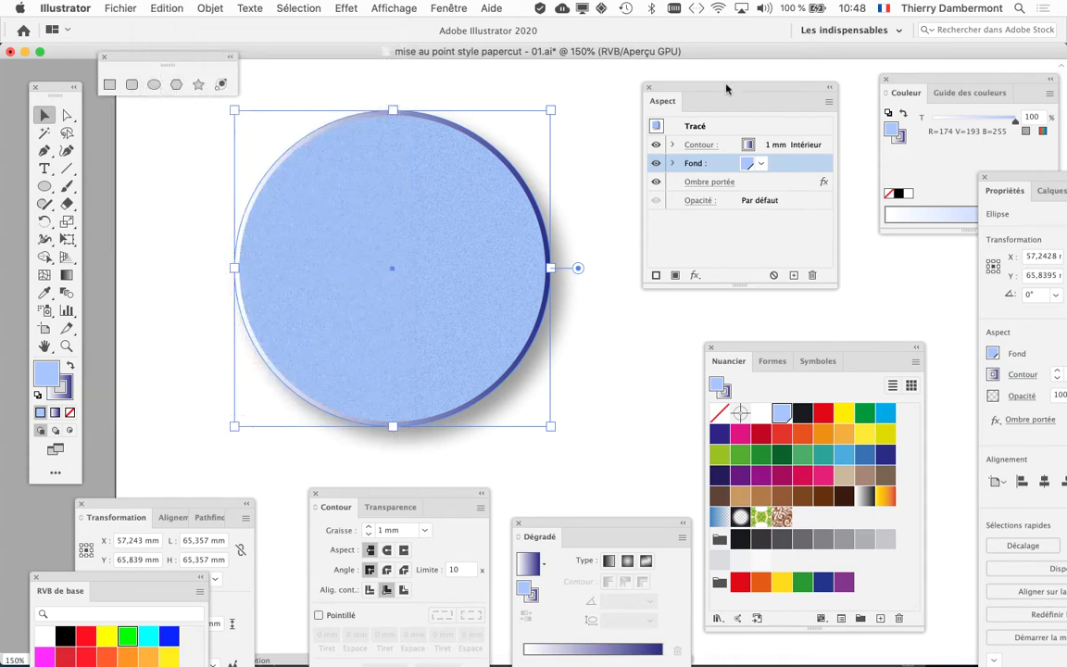
{"action": "left_click_drag", "start_coordinate": [836, 289], "coordinate": [917, 323]}
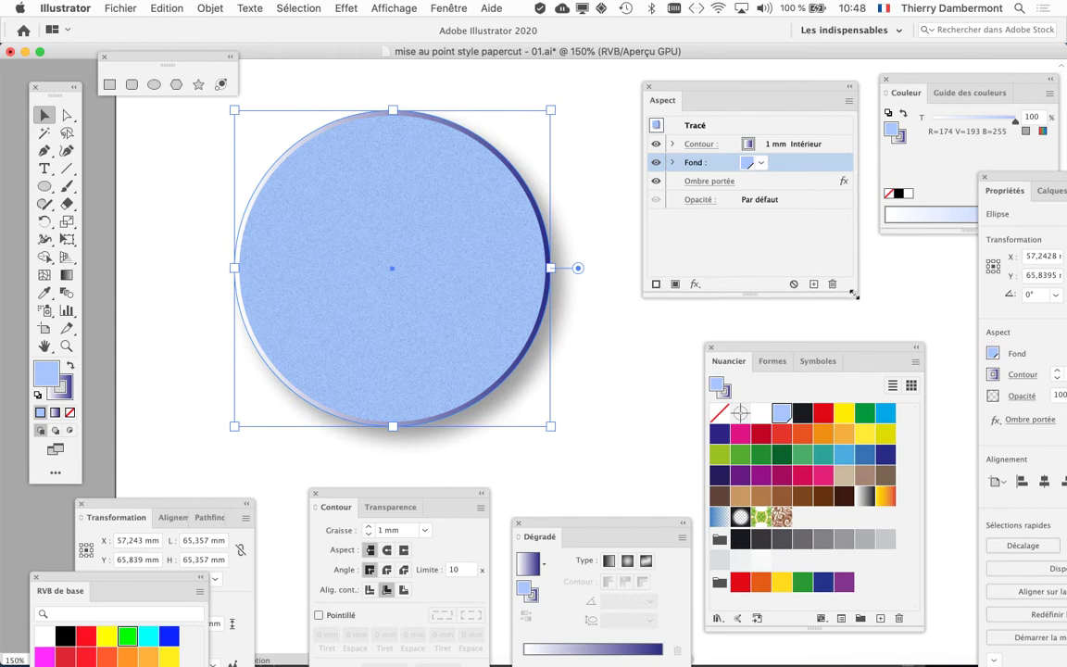
{"action": "left_click", "coordinate": [861, 145]}
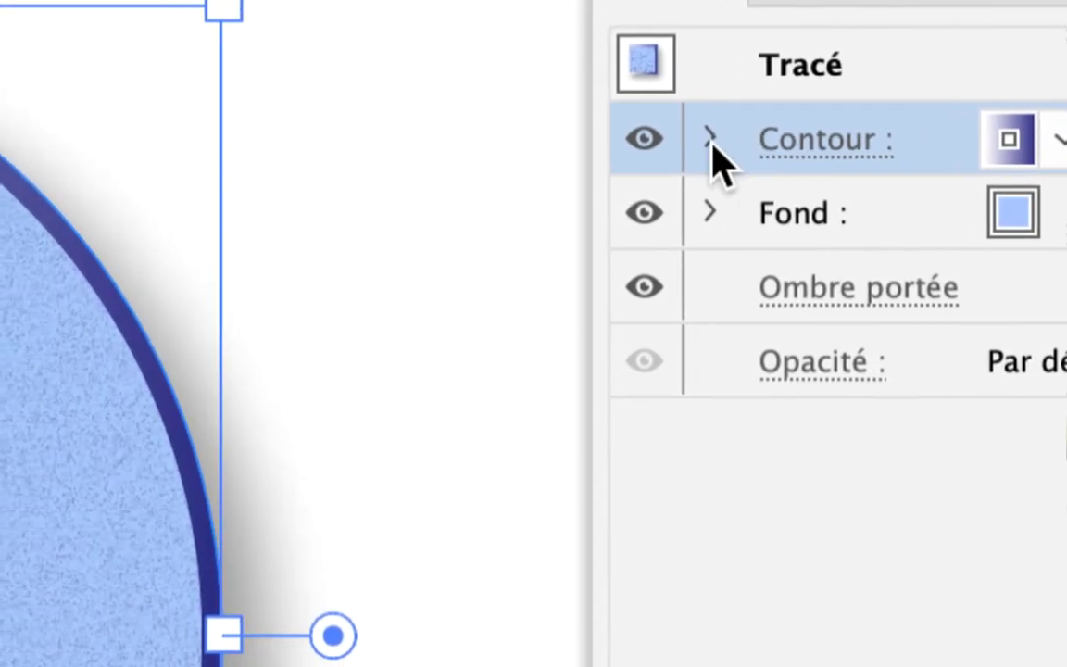
Set the 1 mm inner stroke's opacity to 33% through its Opacité link
{"action": "left_click", "coordinate": [709, 139]}
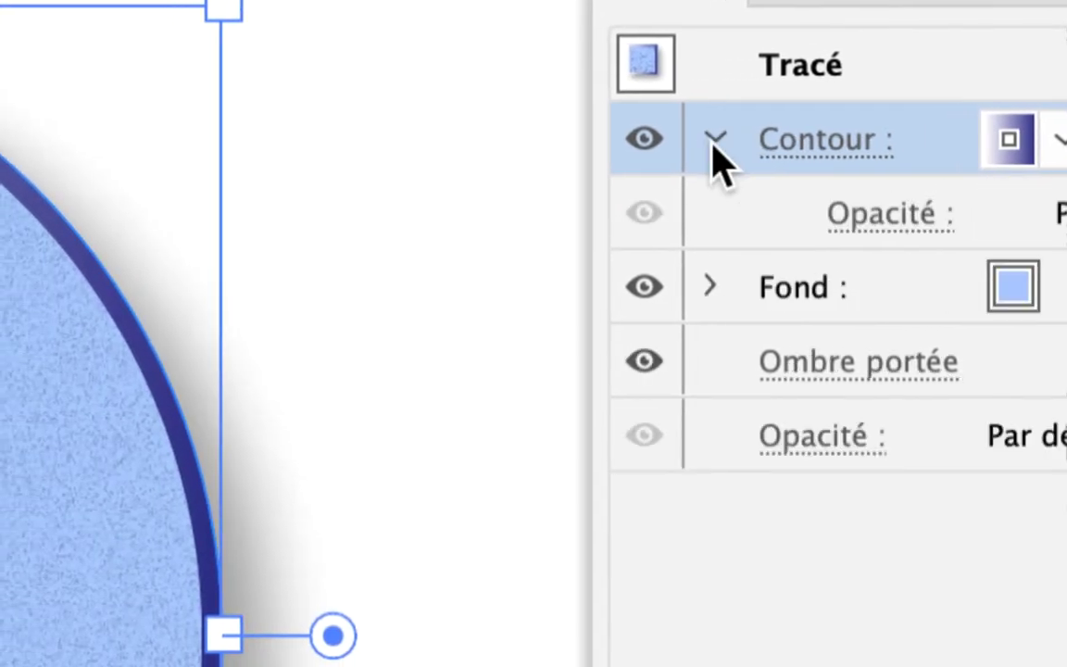
{"action": "left_click", "coordinate": [715, 143]}
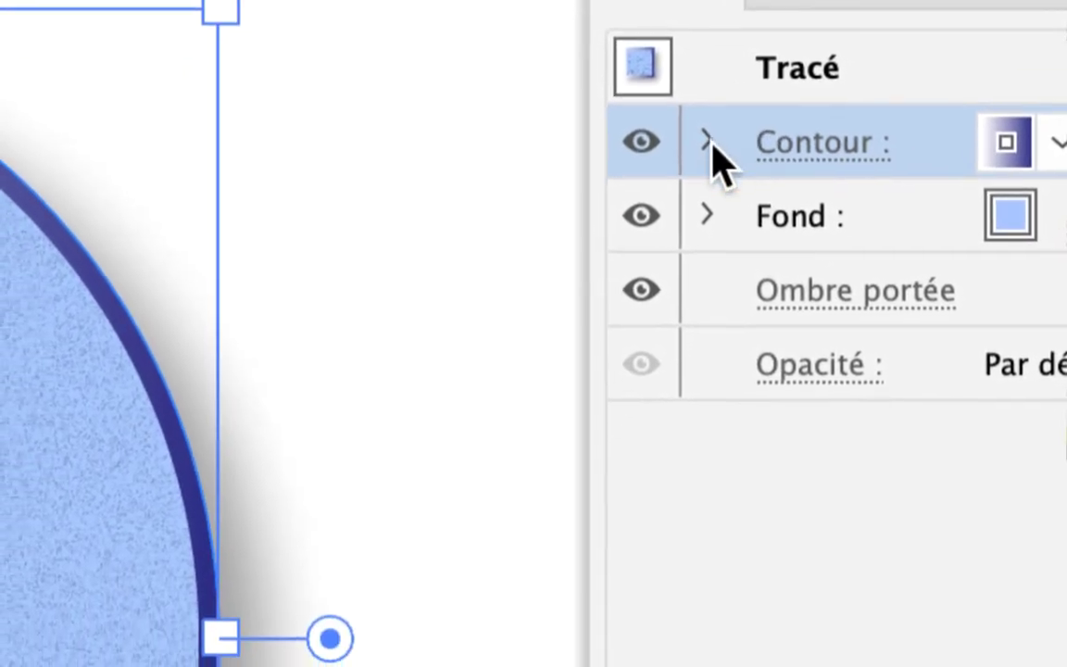
{"action": "left_click", "coordinate": [639, 284]}
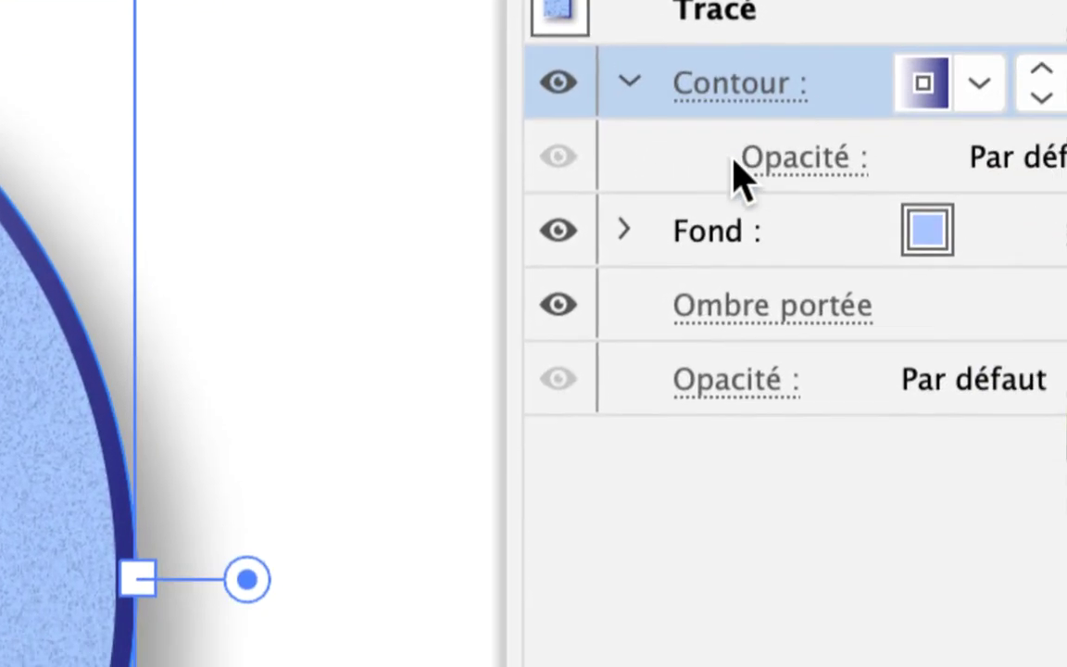
{"action": "left_click", "coordinate": [743, 166]}
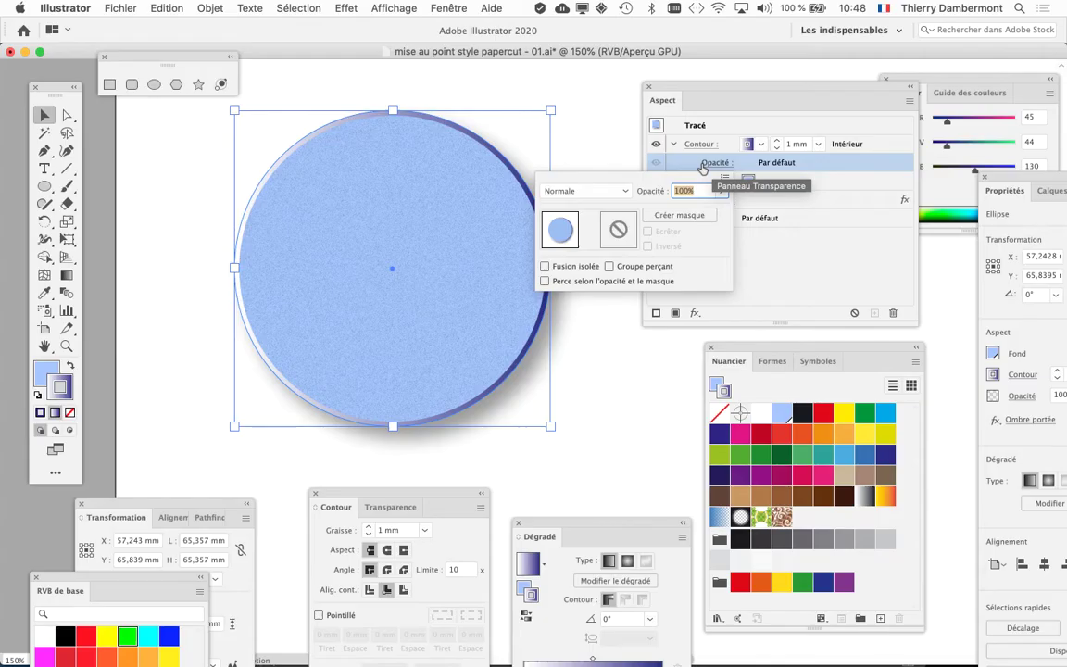
{"action": "left_click", "coordinate": [721, 189]}
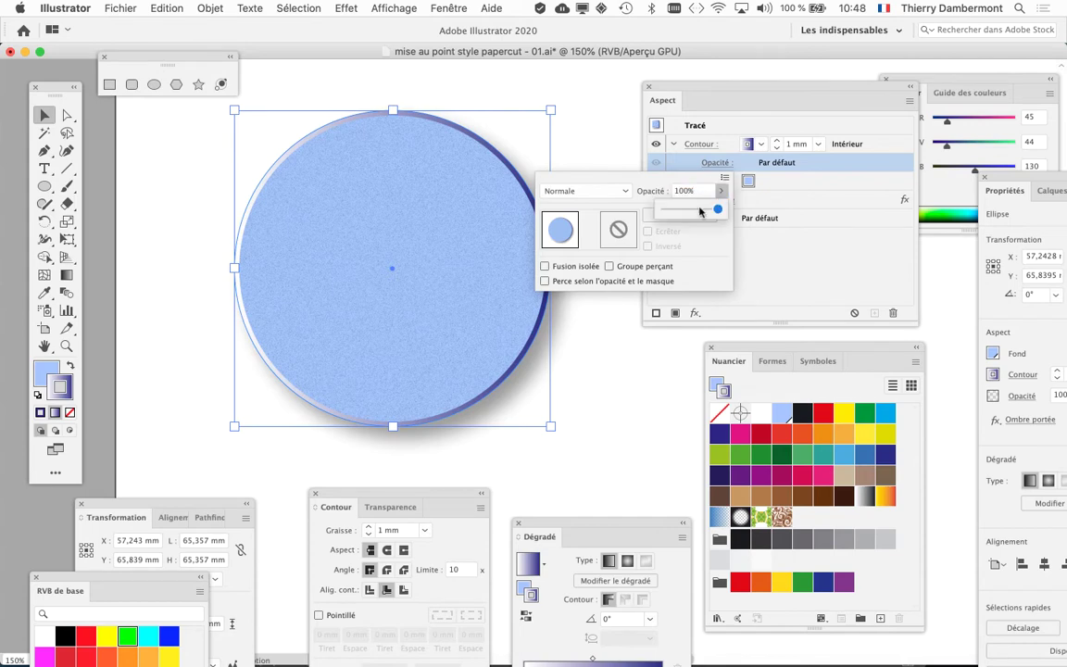
{"action": "left_click_drag", "start_coordinate": [721, 209], "coordinate": [682, 211]}
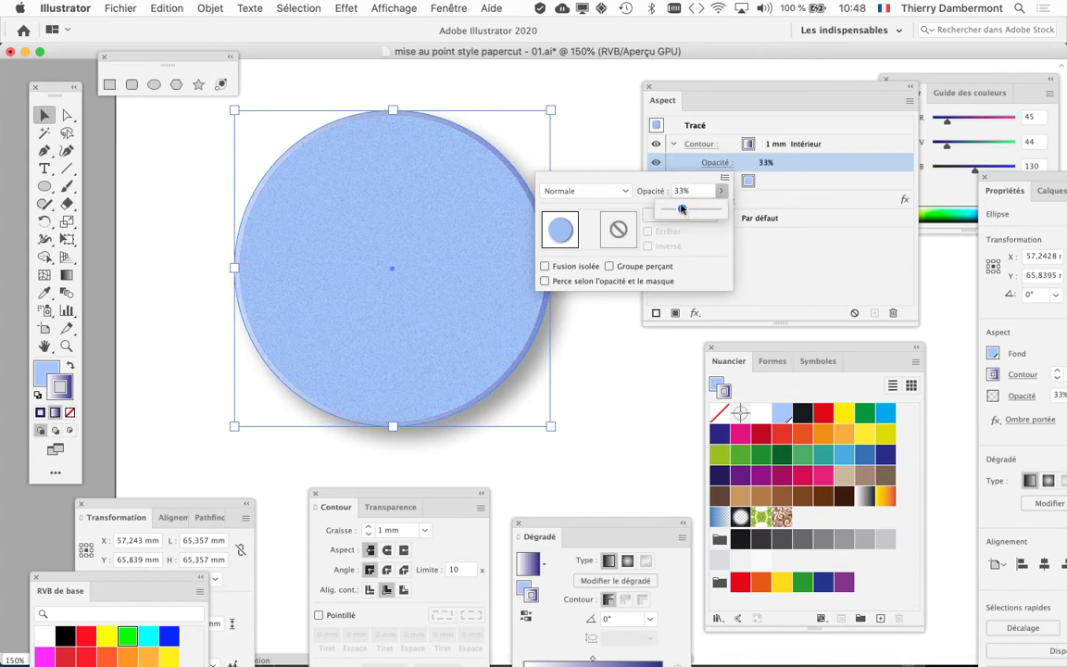
{"action": "left_click", "coordinate": [806, 266]}
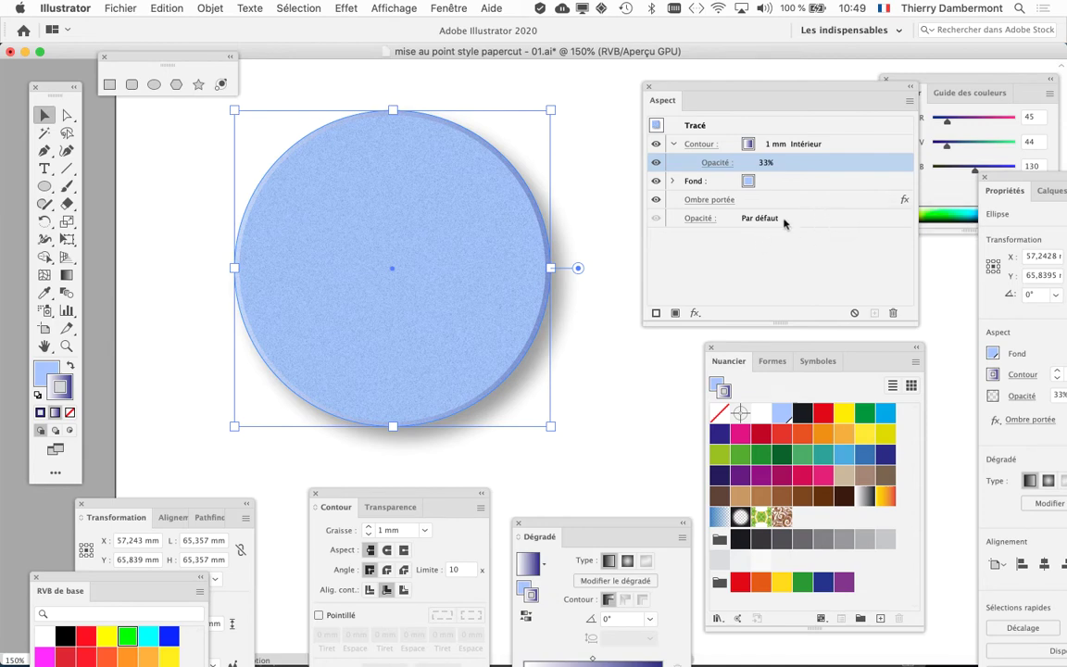
Add a new fill above the light blue one using the Blanc, Noir gradient swatch
{"action": "left_click", "coordinate": [819, 182]}
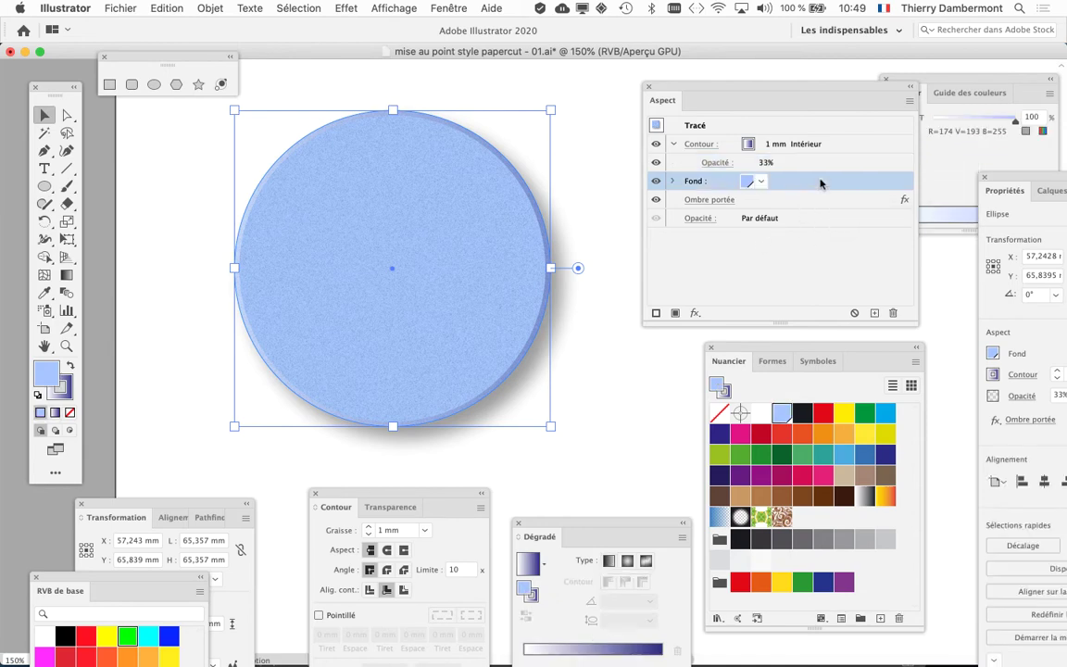
{"action": "left_click_drag", "start_coordinate": [818, 184], "coordinate": [820, 187]}
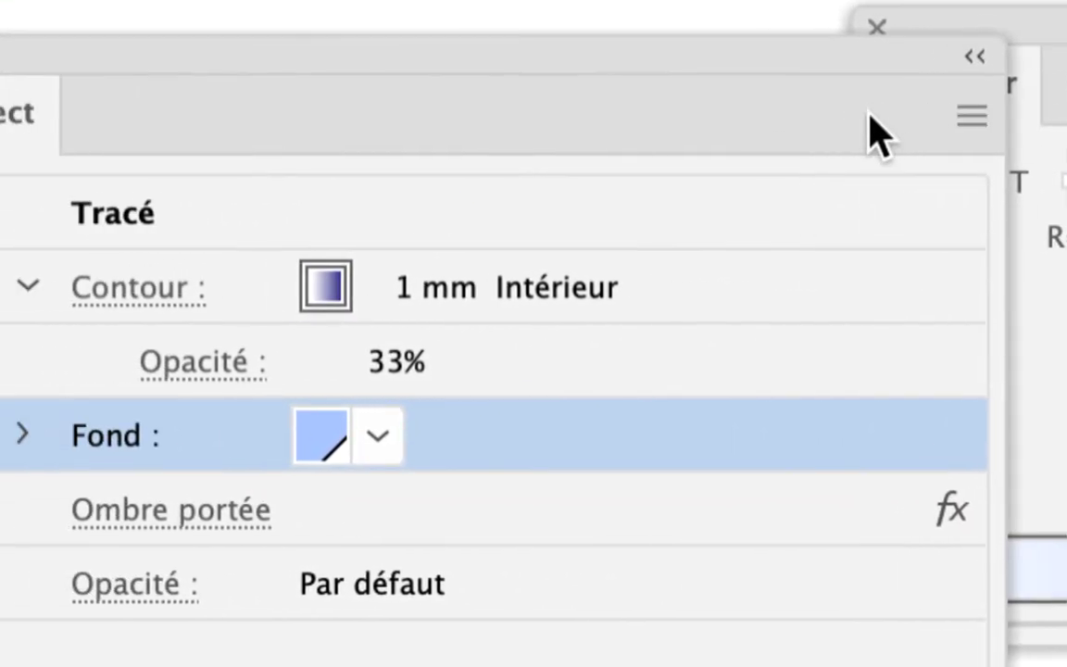
{"action": "left_click", "coordinate": [972, 116]}
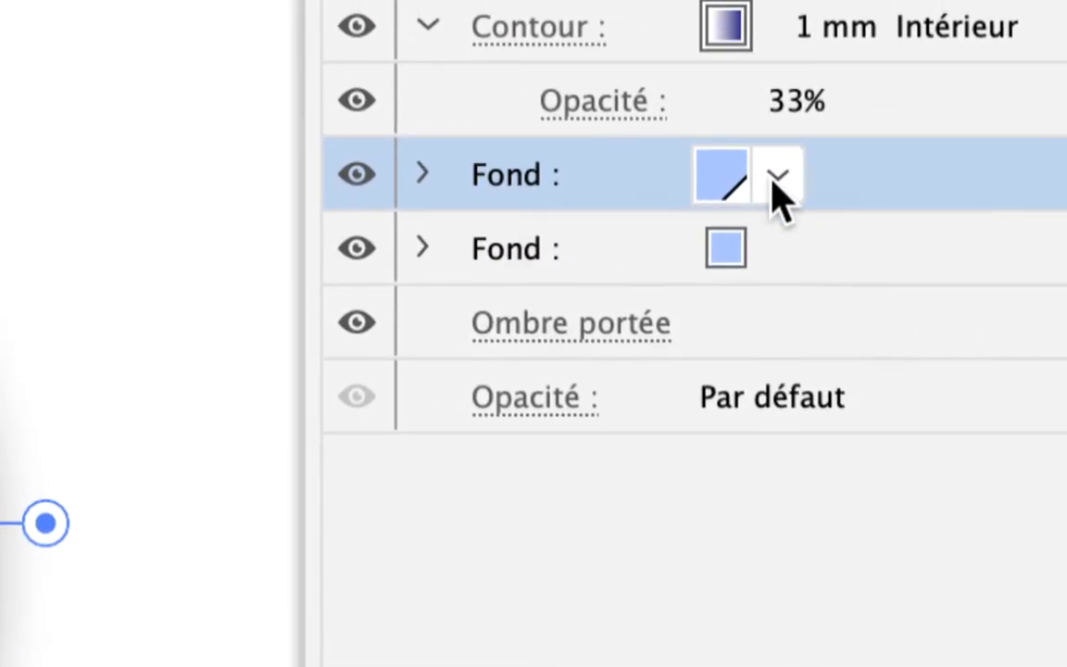
{"action": "left_click", "coordinate": [776, 178]}
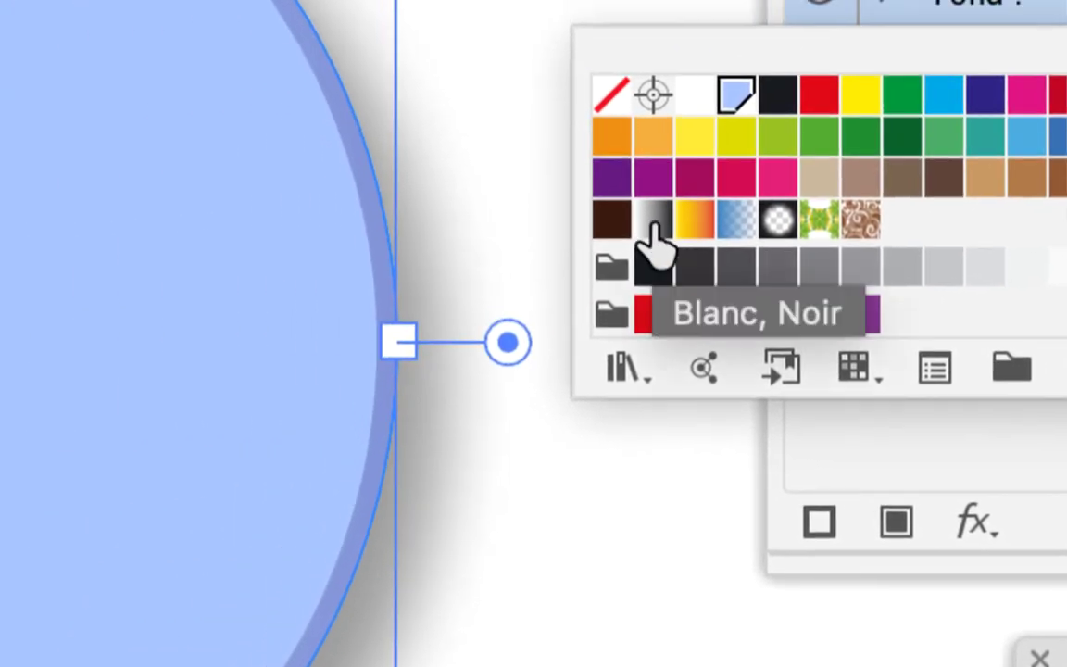
{"action": "left_click", "coordinate": [654, 227]}
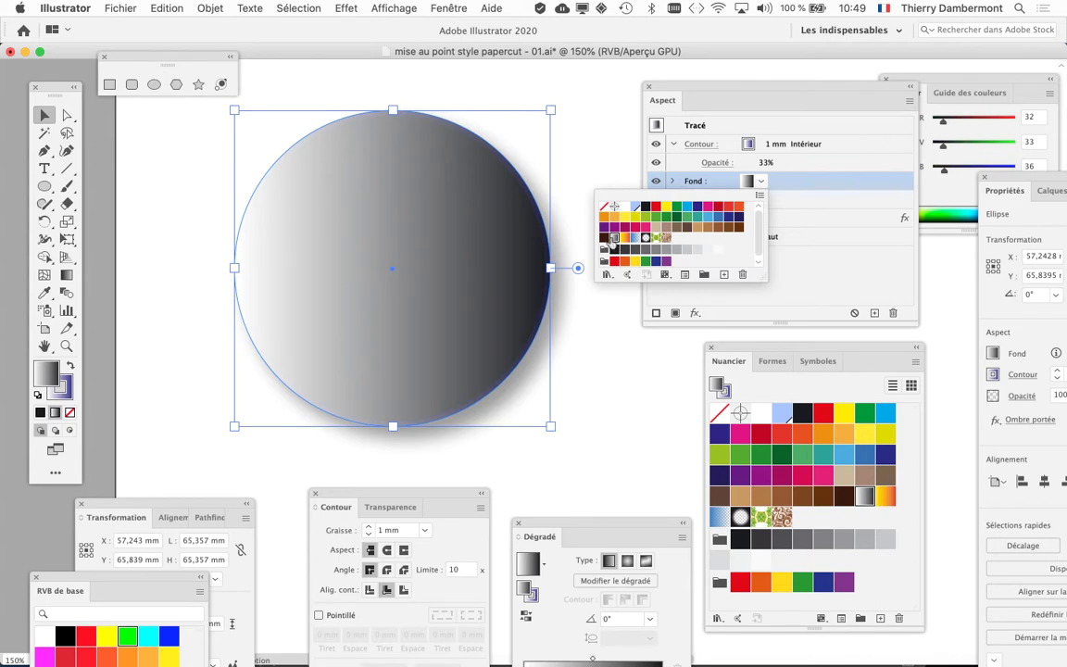
{"action": "left_click", "coordinate": [808, 265]}
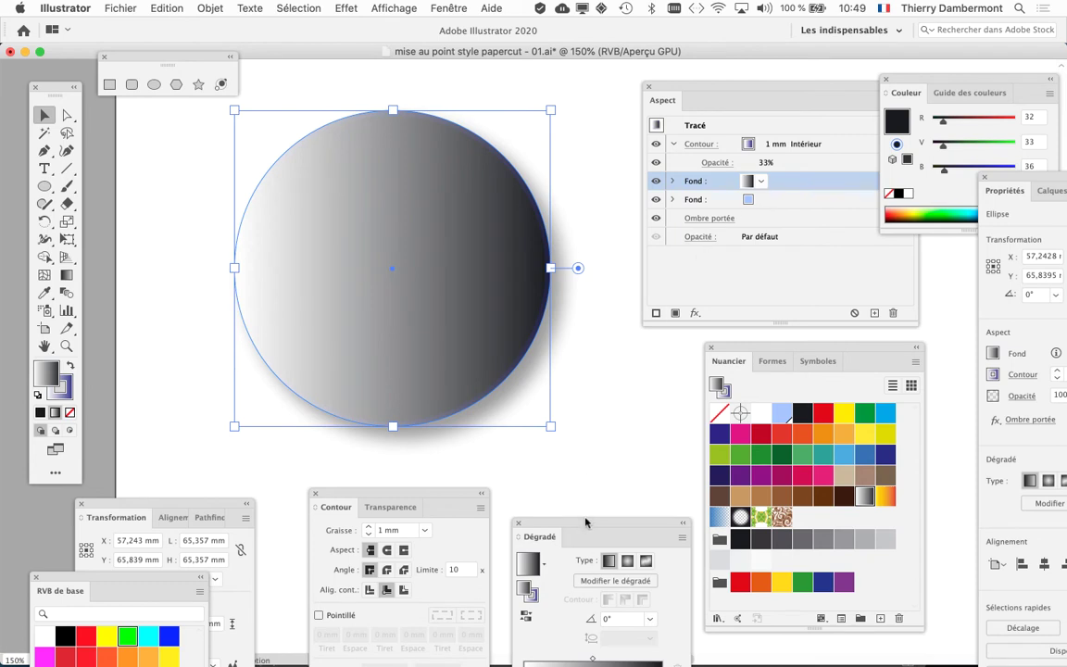
Set the gradient fill's angle to -60° in the Dégradé panel
{"action": "mouse_move", "coordinate": [587, 521]}
{"action": "left_mouse_down"}
{"action": "mouse_move", "coordinate": [588, 432]}
{"action": "mouse_move", "coordinate": [496, 91]}
{"action": "left_mouse_up"}
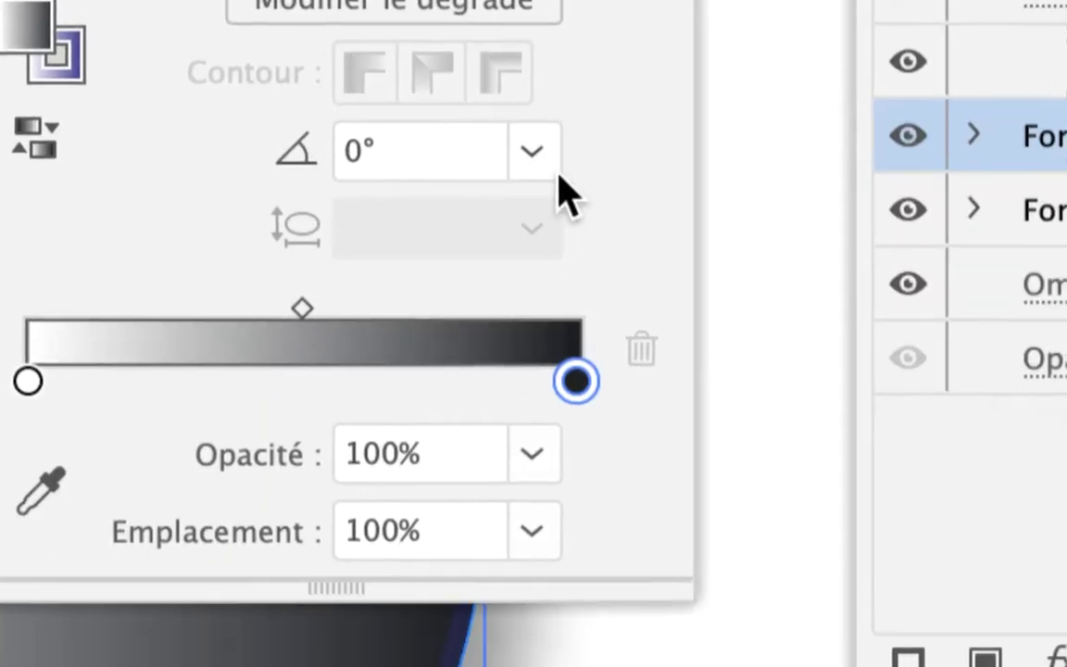
{"action": "left_click", "coordinate": [710, 427]}
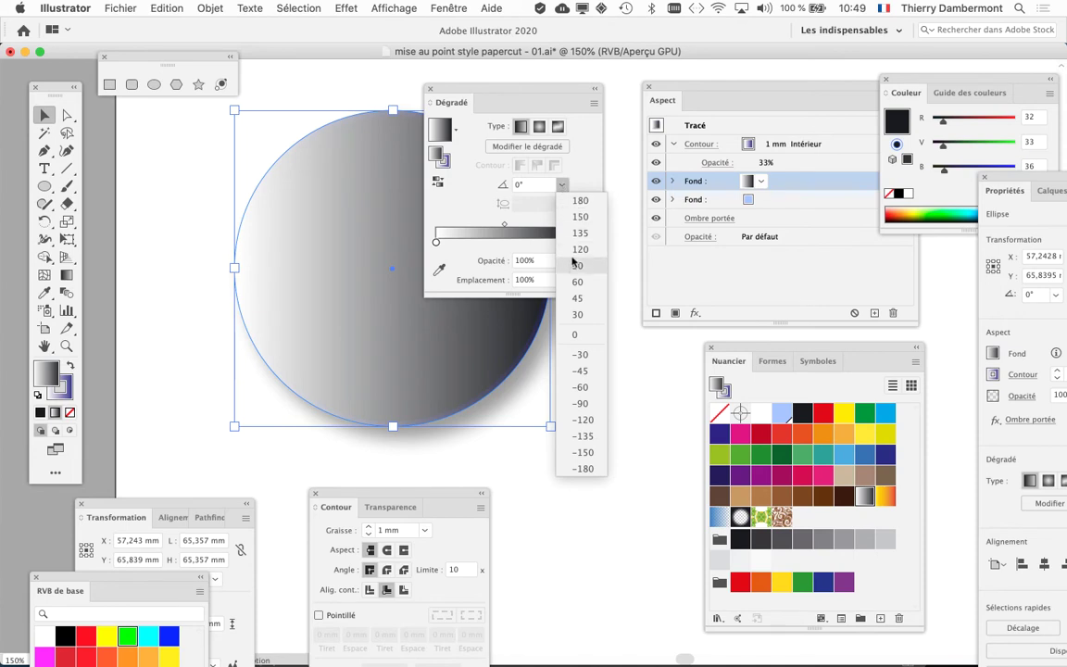
{"action": "left_click", "coordinate": [578, 282]}
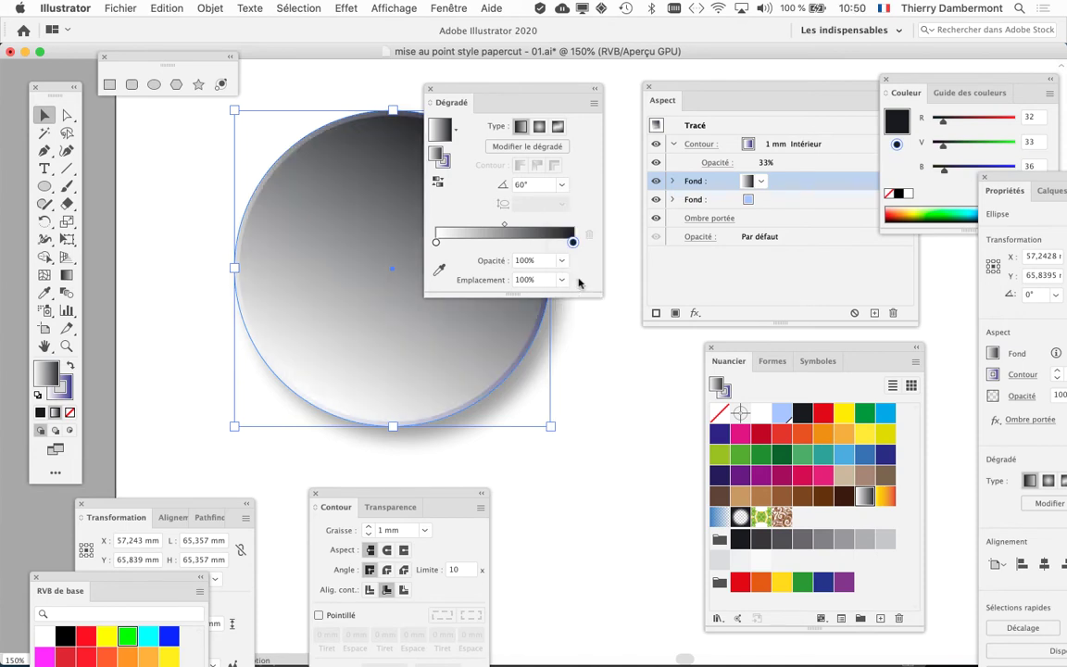
{"action": "left_click", "coordinate": [561, 185]}
{"action": "left_click", "coordinate": [580, 389]}
{"action": "type", "text": "-60"}
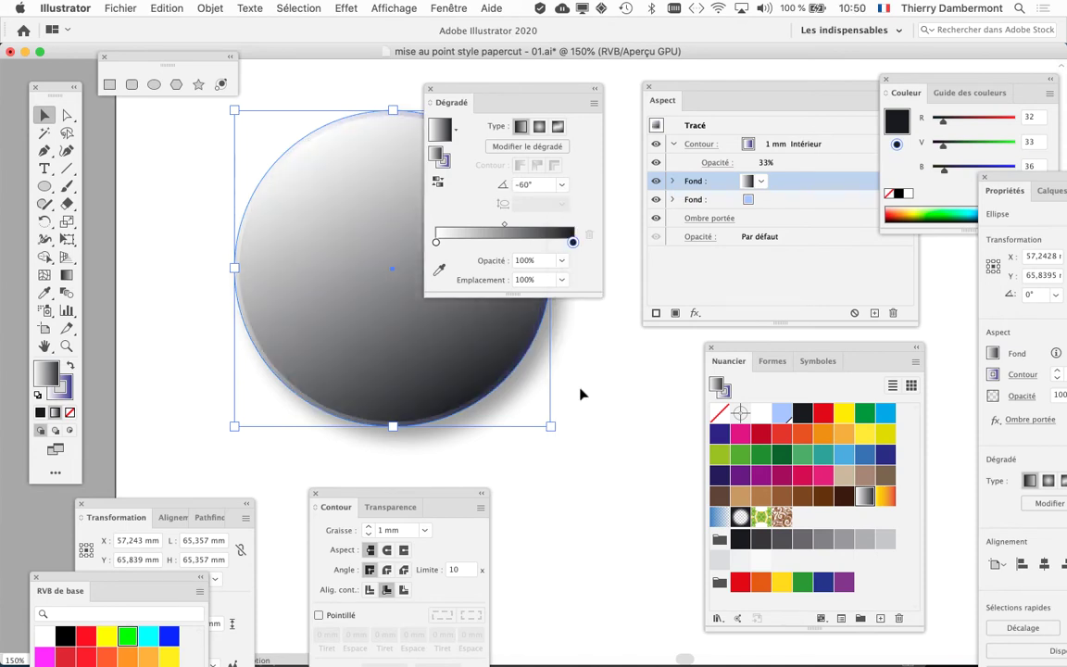
Close the Dégradé panel and open Transparence for the gradient Fond row
{"action": "left_click", "coordinate": [430, 92]}
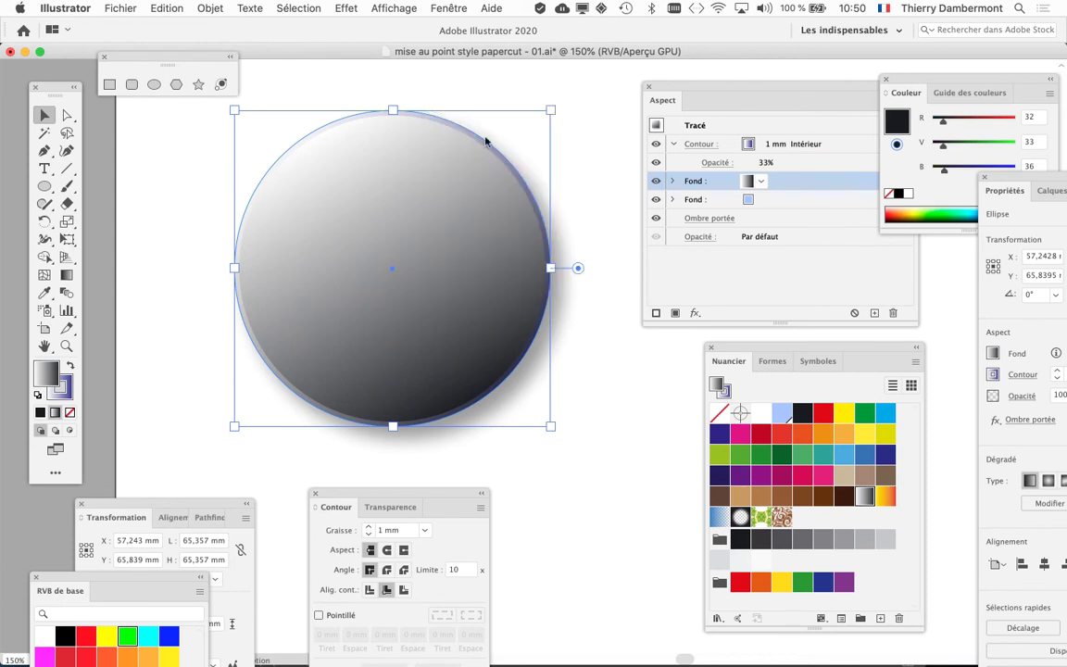
{"action": "left_click_drag", "start_coordinate": [681, 87], "coordinate": [622, 85]}
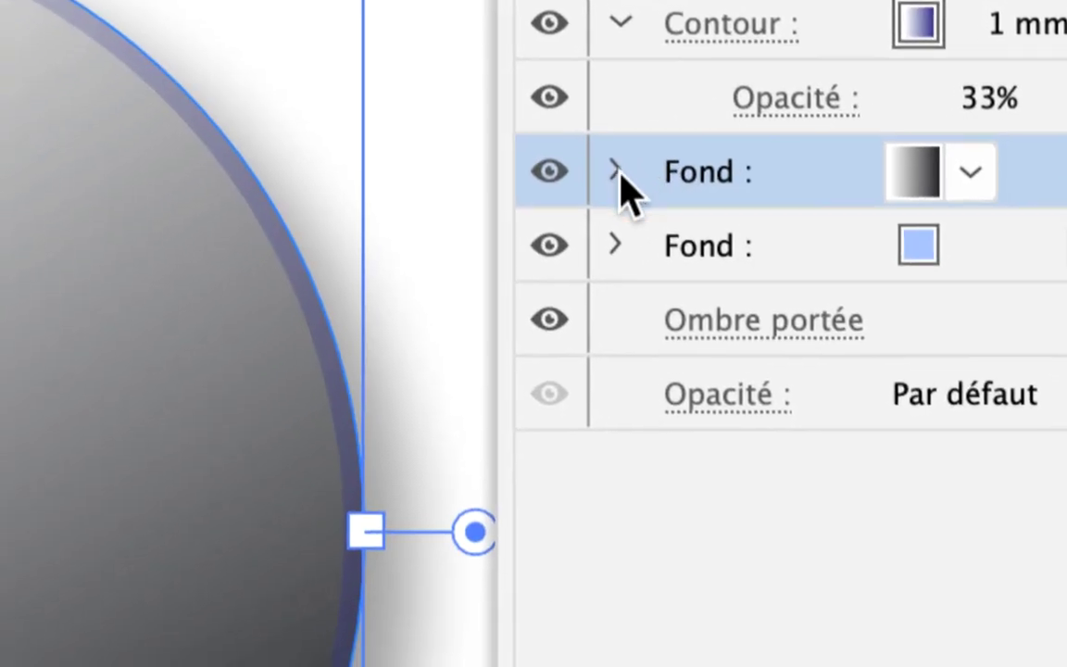
{"action": "left_click", "coordinate": [616, 172]}
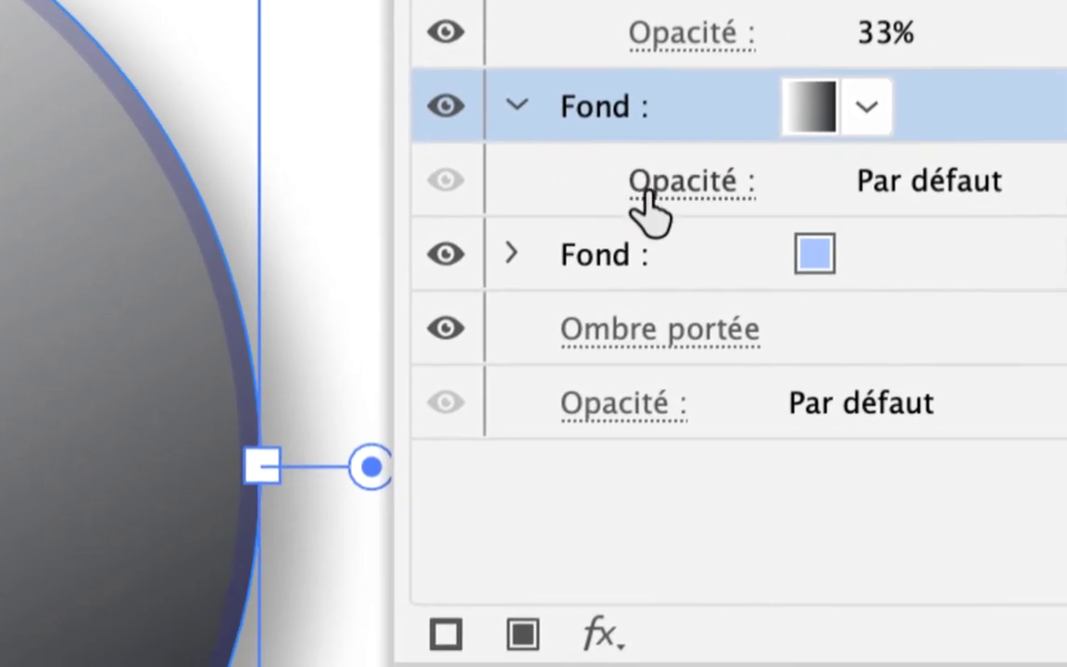
{"action": "left_click", "coordinate": [655, 185]}
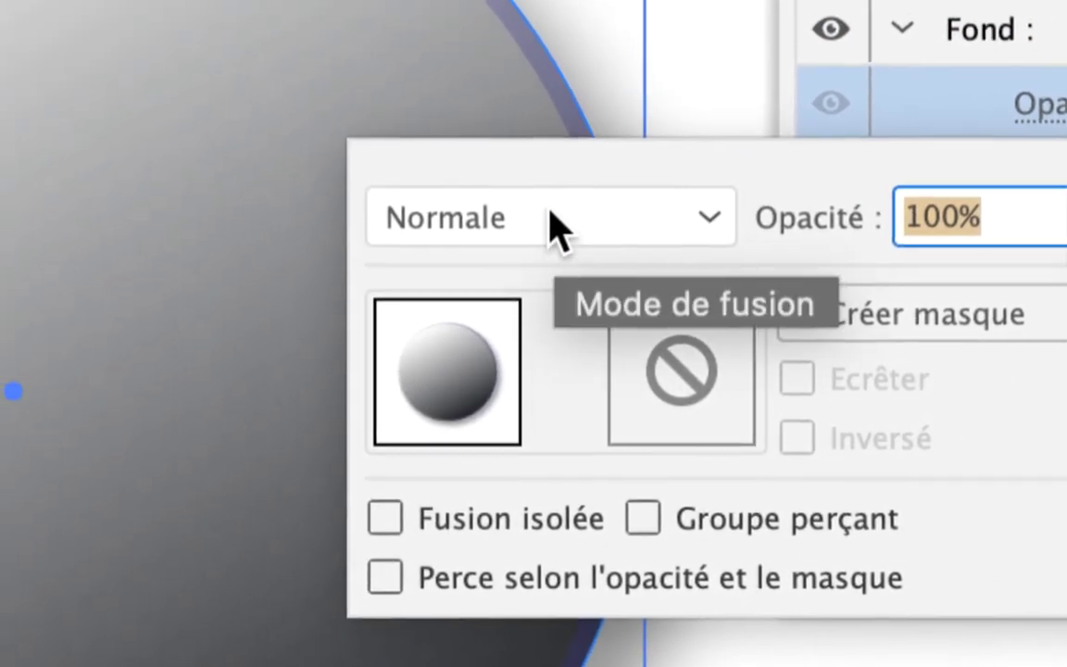
Set the gradient fill layer's blend mode to Produit in the Transparence popup
{"action": "left_click", "coordinate": [553, 227]}
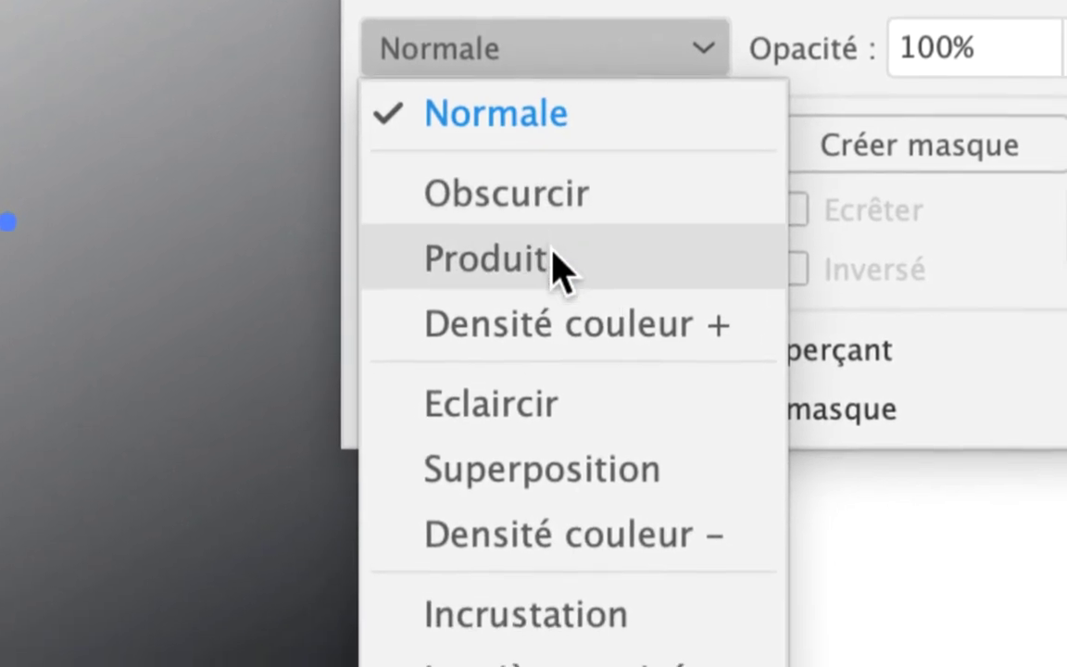
{"action": "left_click", "coordinate": [553, 248]}
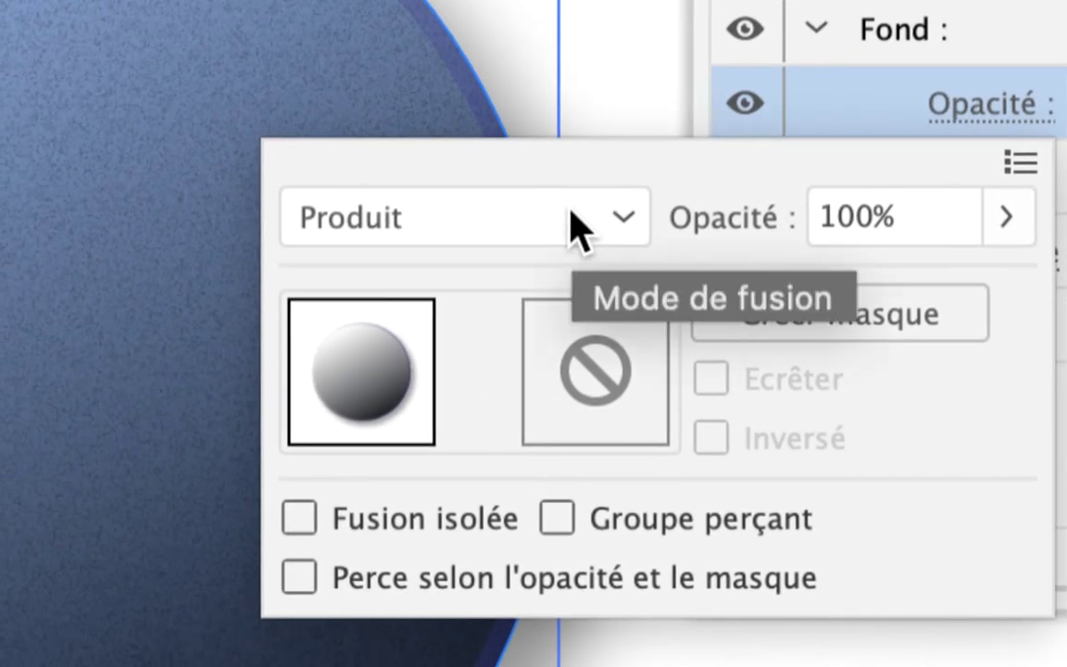
{"action": "left_click", "coordinate": [572, 224]}
{"action": "left_click", "coordinate": [567, 268]}
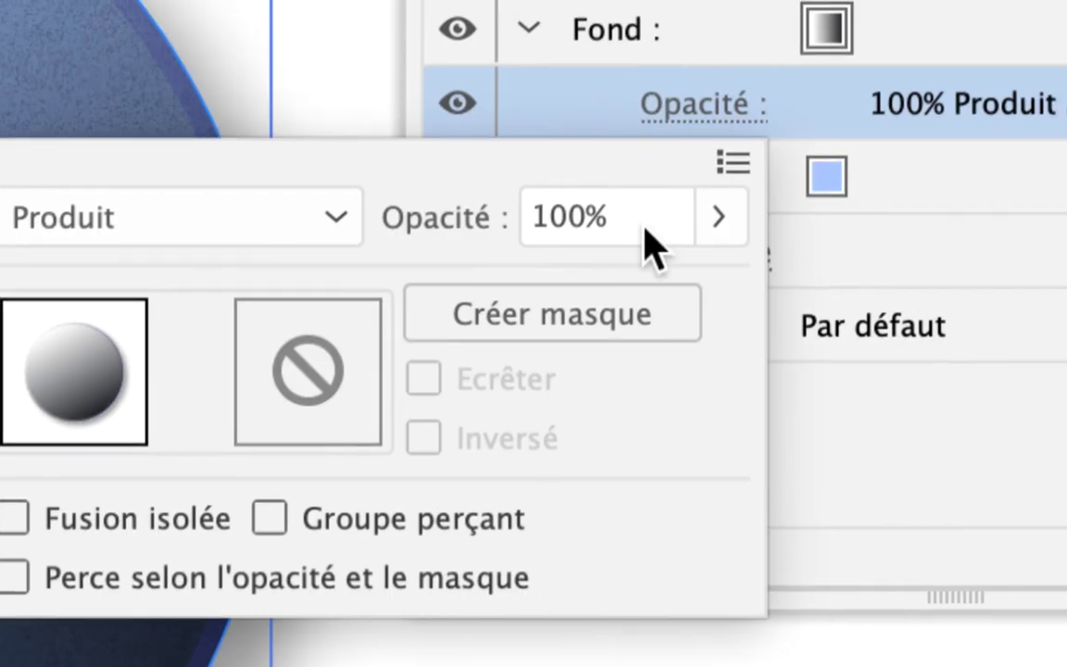
{"action": "left_click", "coordinate": [646, 217]}
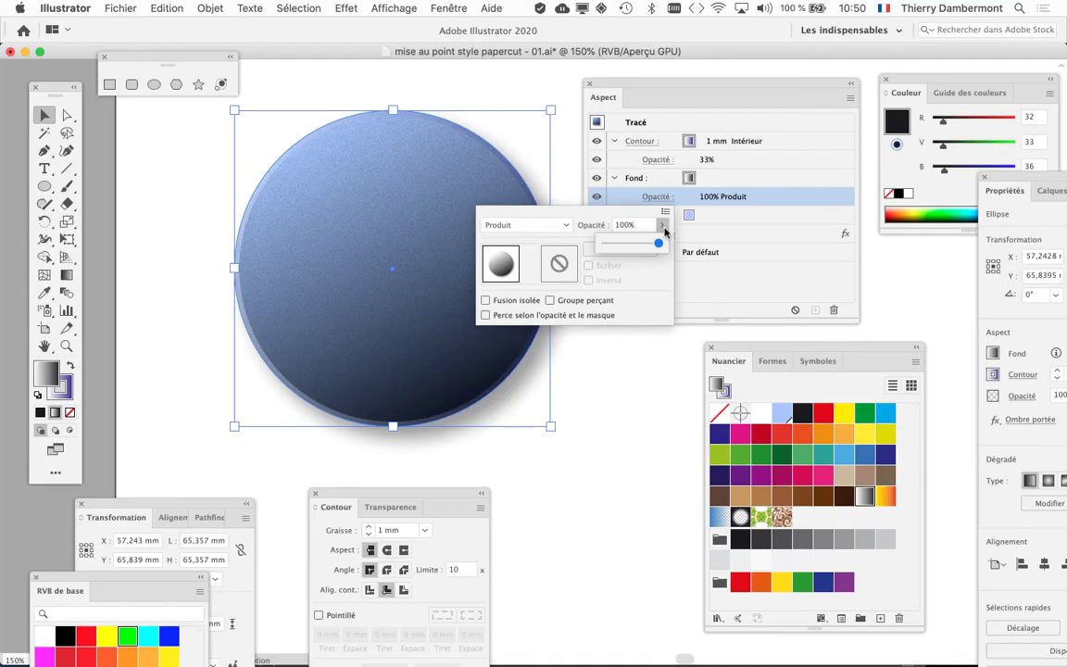
Drag the gradient fill's Opacité slider down to 36%
{"action": "left_click", "coordinate": [628, 245]}
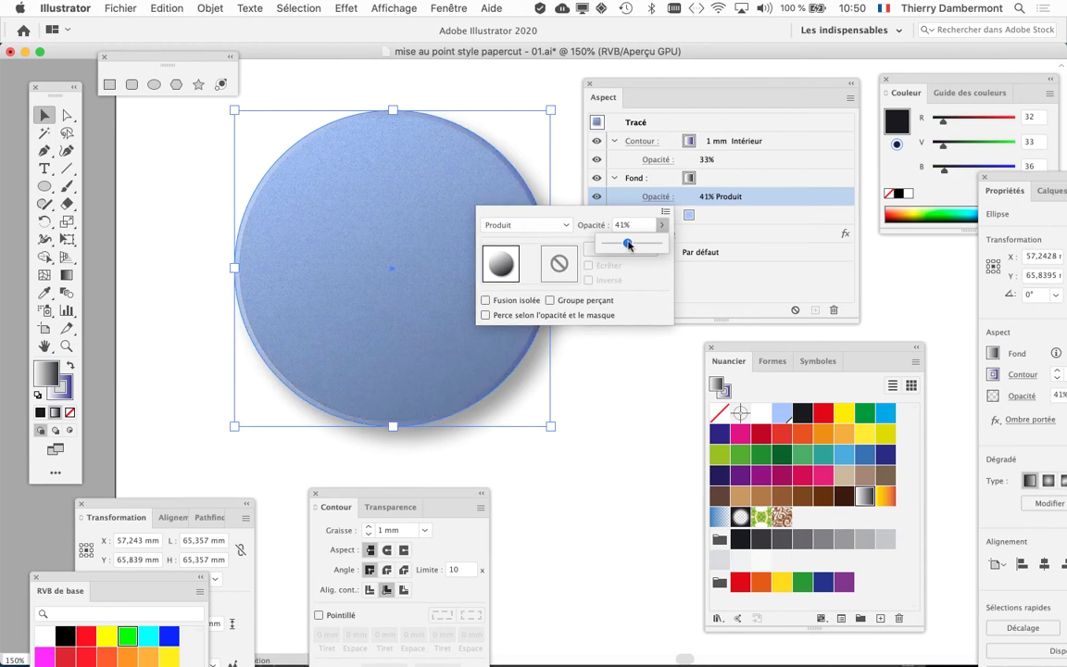
{"action": "left_click_drag", "start_coordinate": [604, 244], "coordinate": [625, 244]}
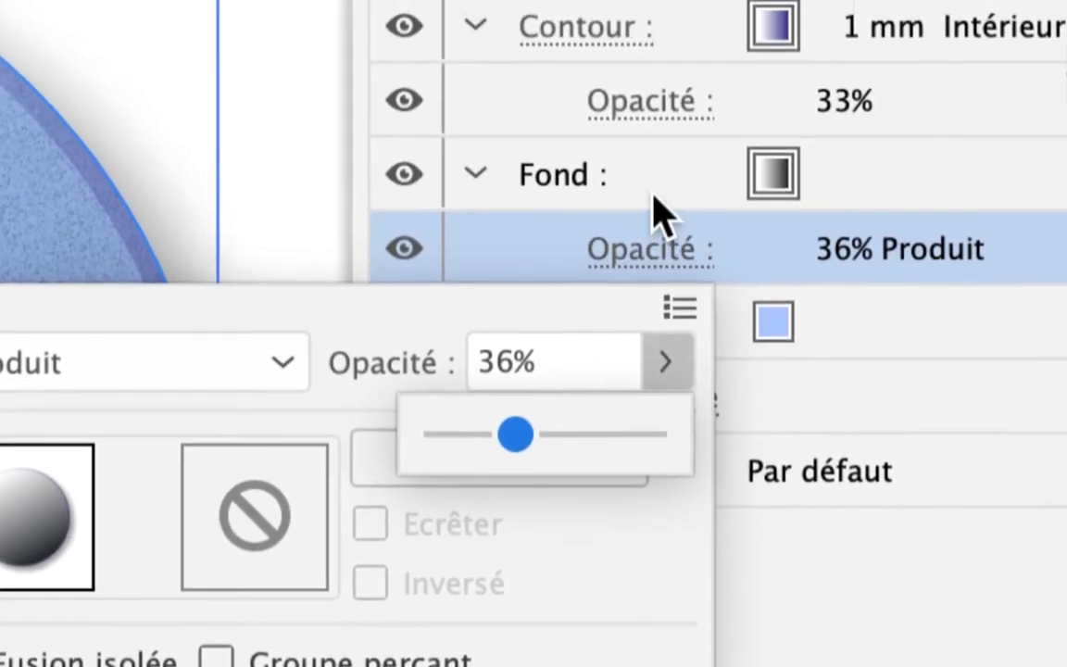
Confirm the 36% opacity and set the circle's Contour weight to 0,5 mm
{"action": "key", "text": "Return"}
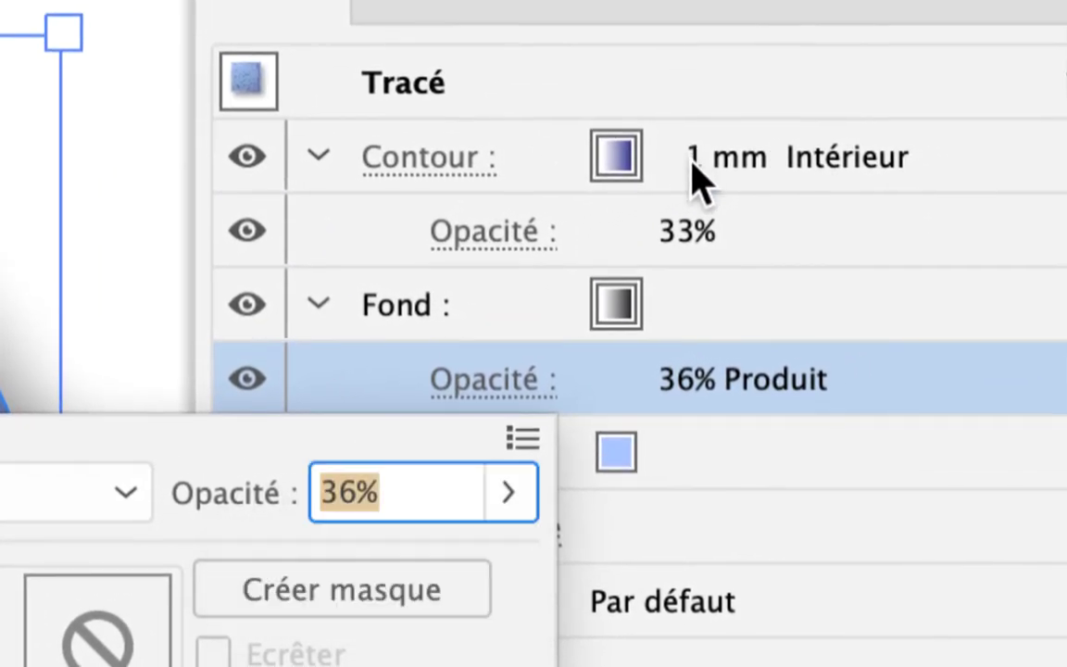
{"action": "left_click", "coordinate": [692, 164]}
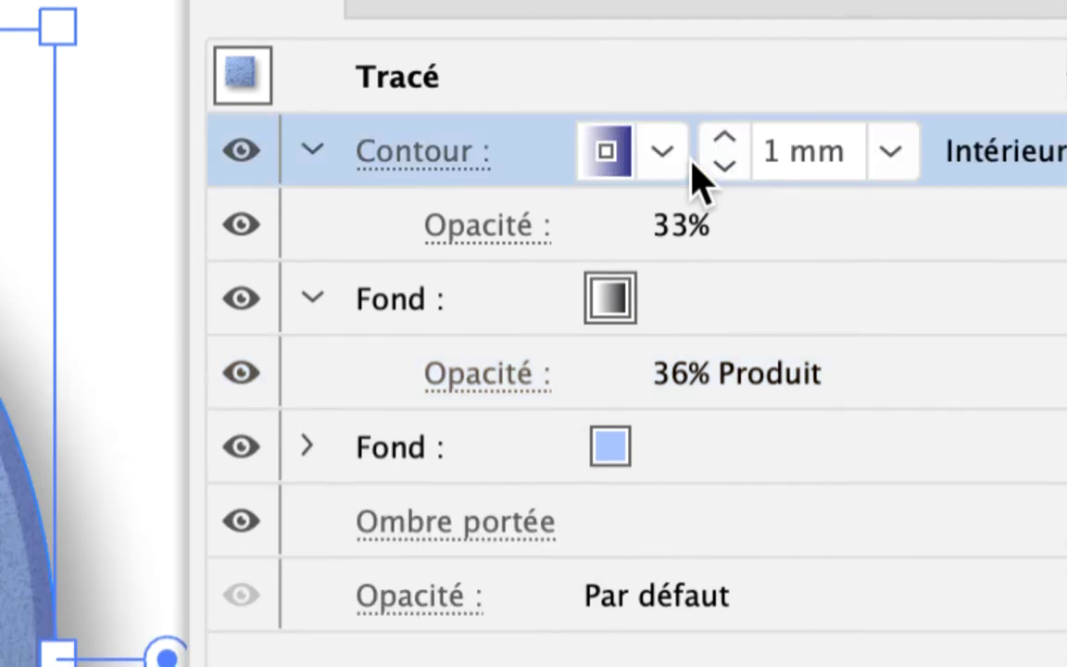
{"action": "left_click", "coordinate": [740, 163]}
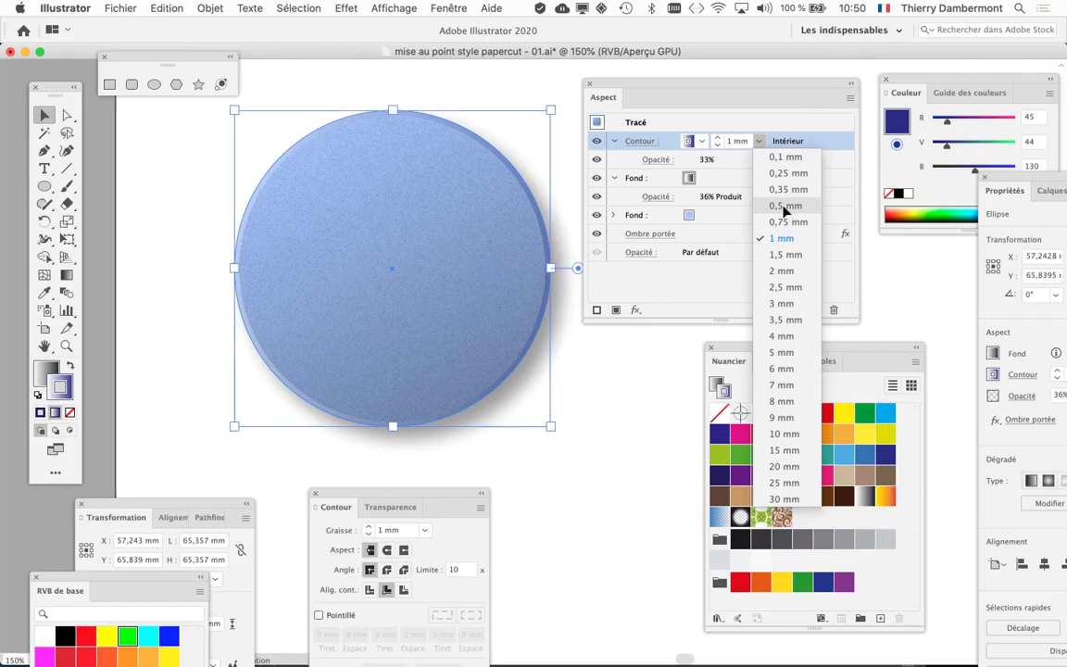
{"action": "left_click", "coordinate": [784, 206]}
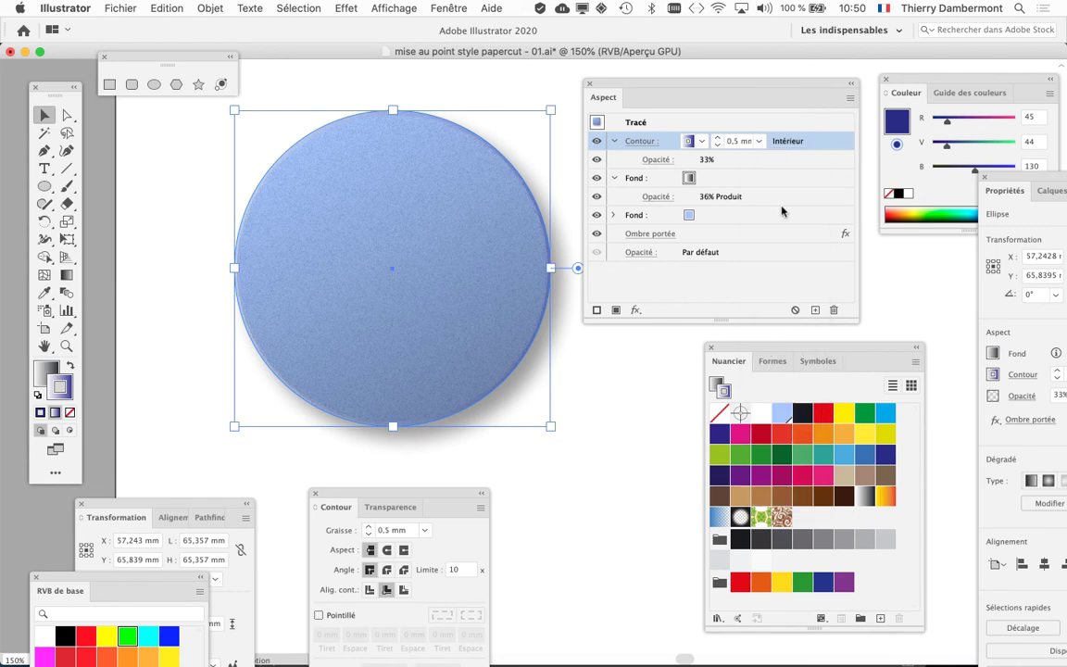
Deselect the circle and zoom in to check the thinner stroke
{"action": "left_click_drag", "start_coordinate": [642, 85], "coordinate": [786, 103]}
{"action": "left_click", "coordinate": [629, 228]}
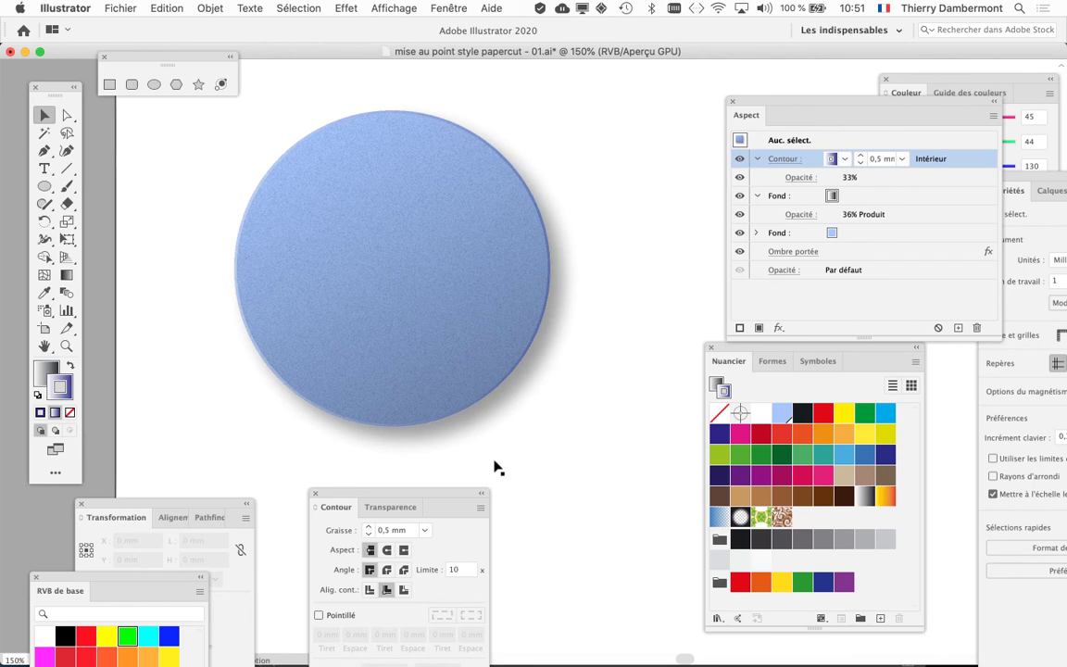
{"action": "scroll", "coordinate": [469, 421], "scroll_direction": "up", "scroll_amount": 3}
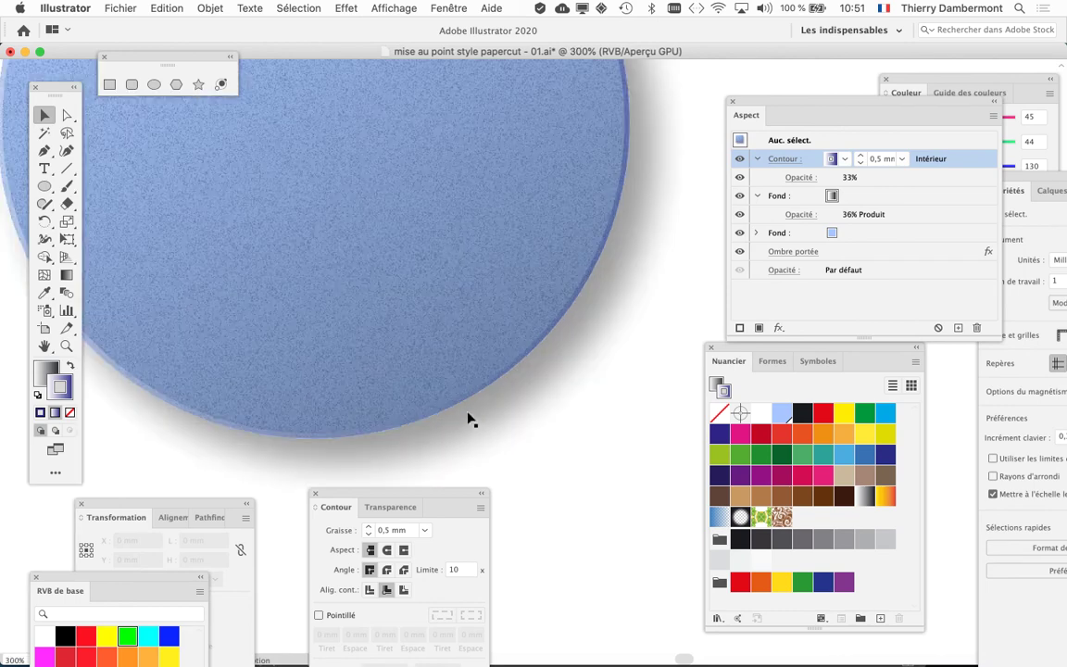
{"action": "scroll", "coordinate": [469, 418], "scroll_direction": "down", "scroll_amount": 2}
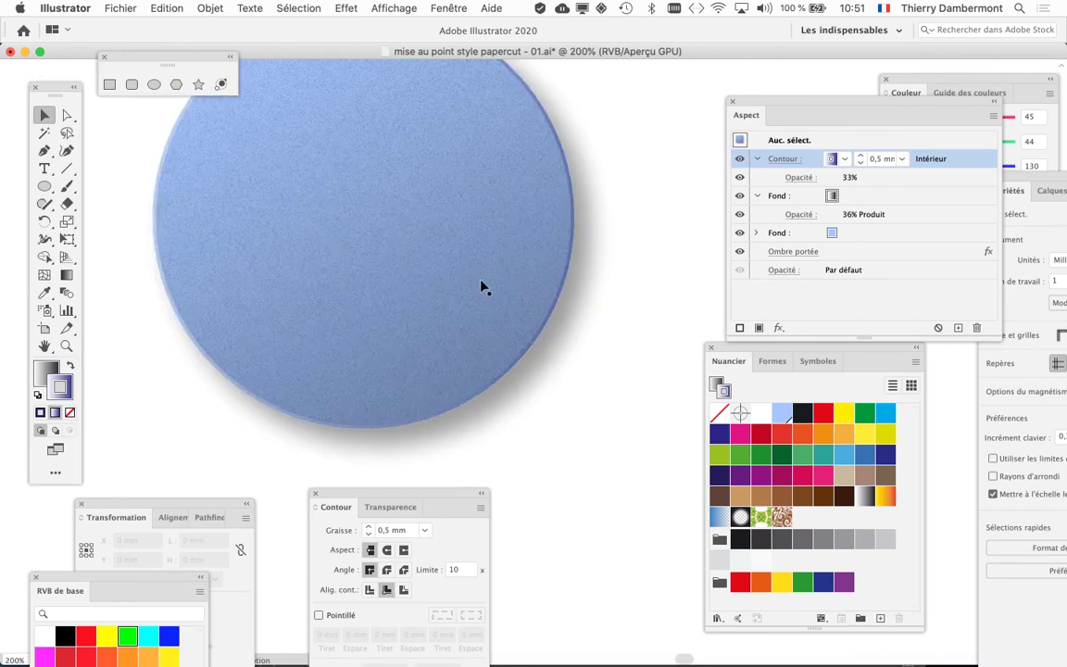
{"action": "scroll", "coordinate": [483, 359], "scroll_direction": "up", "scroll_amount": 2}
{"action": "scroll", "coordinate": [483, 359], "scroll_direction": "up", "scroll_amount": 2}
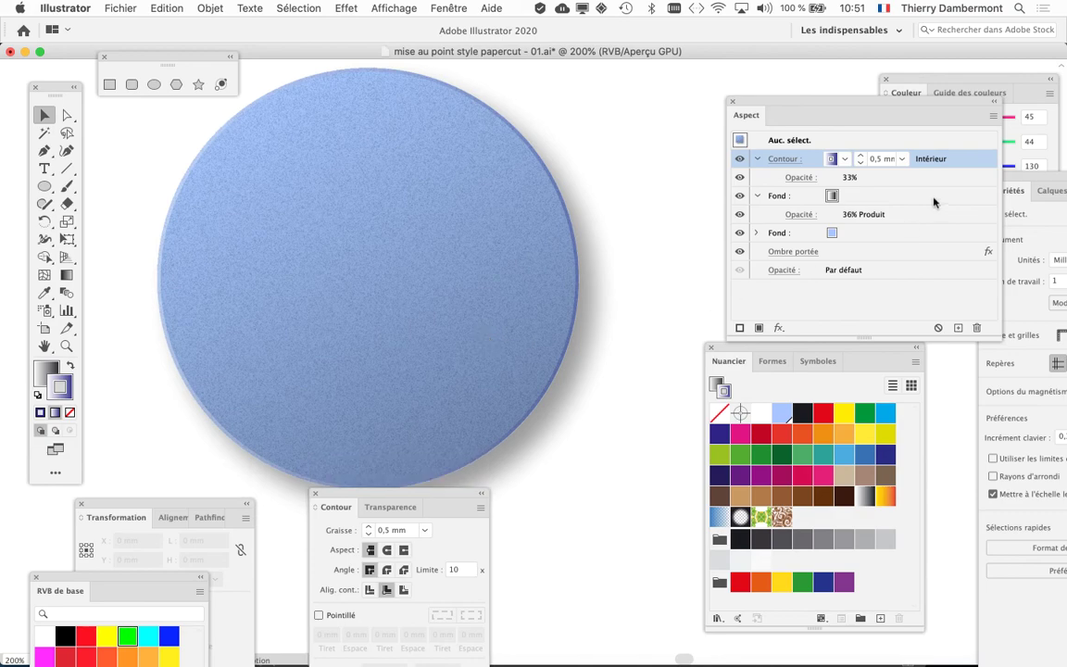
Change the circle's stroke weight to 0,75 mm, then deselect and zoom out to check it
{"action": "left_click", "coordinate": [528, 269]}
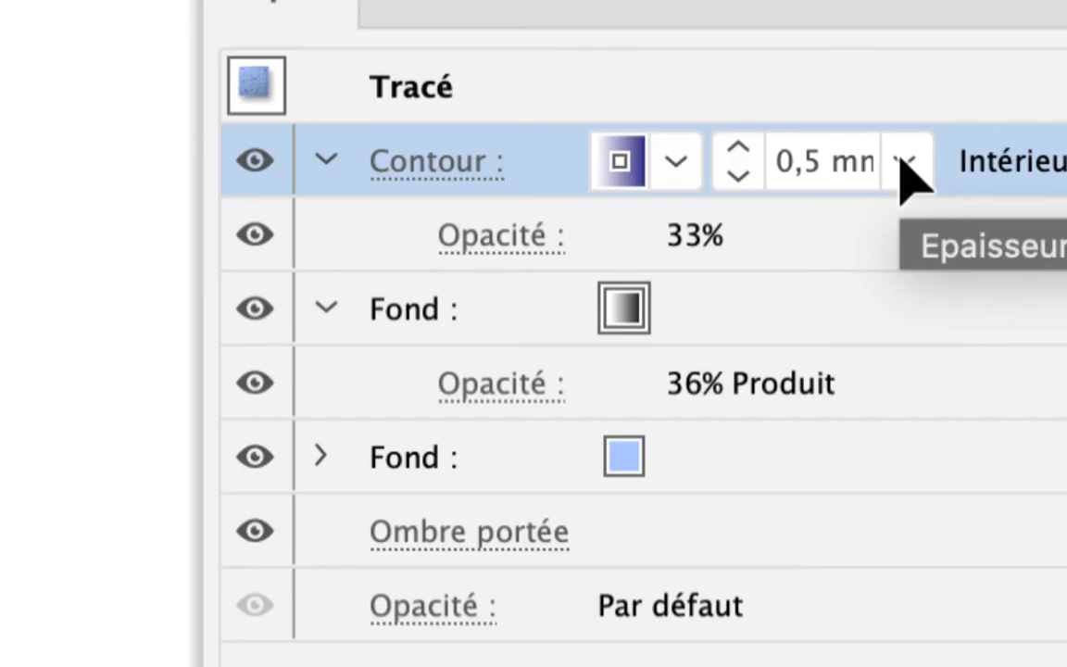
{"action": "left_click", "coordinate": [903, 165]}
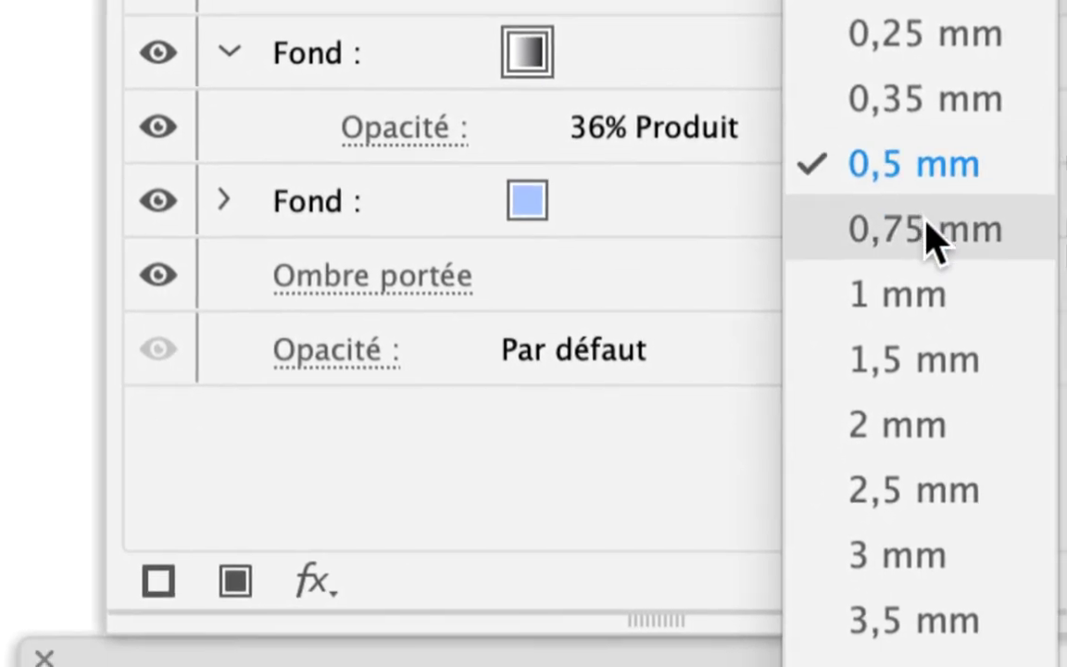
{"action": "left_click", "coordinate": [929, 233]}
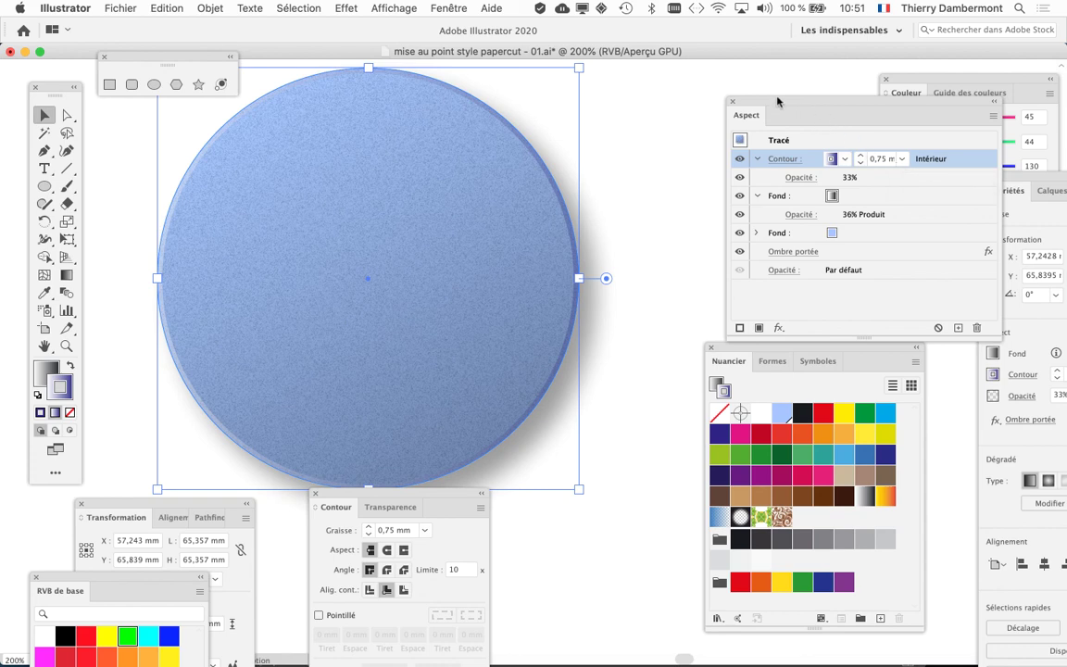
{"action": "left_click", "coordinate": [681, 232]}
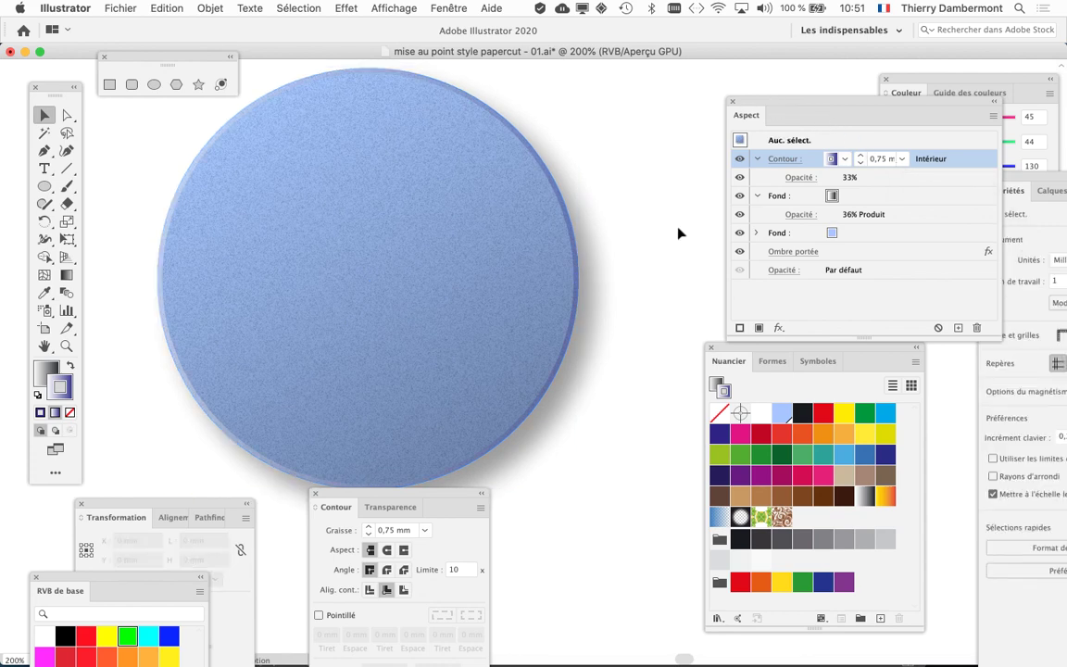
{"action": "key", "text": "super+minus"}
{"action": "scroll", "coordinate": [493, 260], "scroll_direction": "right", "scroll_amount": 3}
Save a copy as 'mise au point style papercut - 02.ai' with default Illustrator options
{"action": "left_click", "coordinate": [121, 8]}
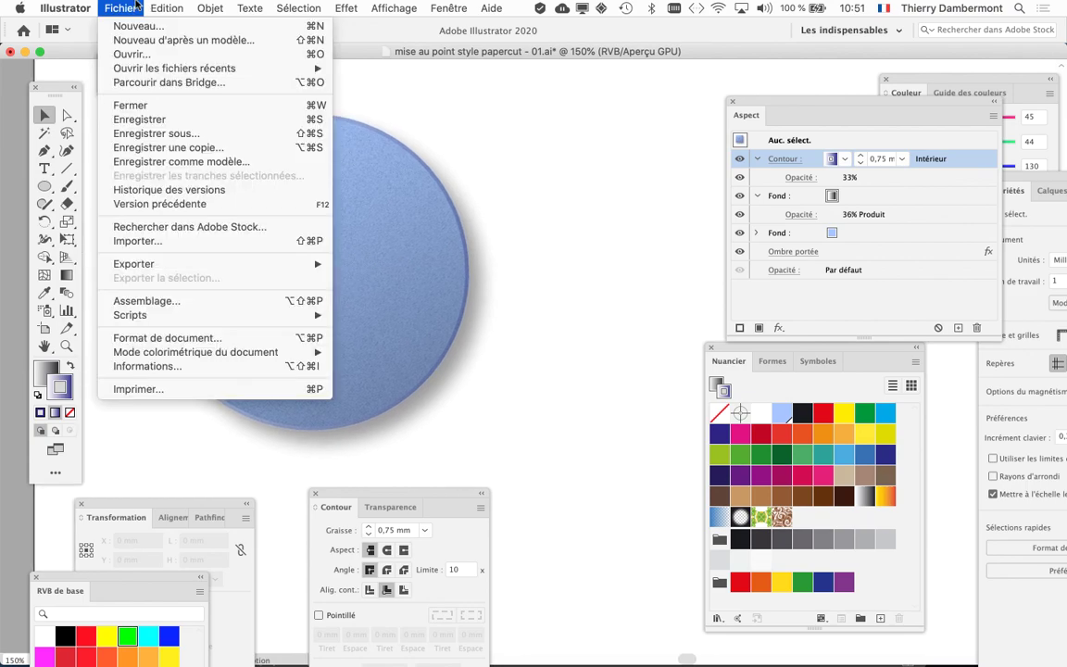
{"action": "left_click", "coordinate": [150, 133]}
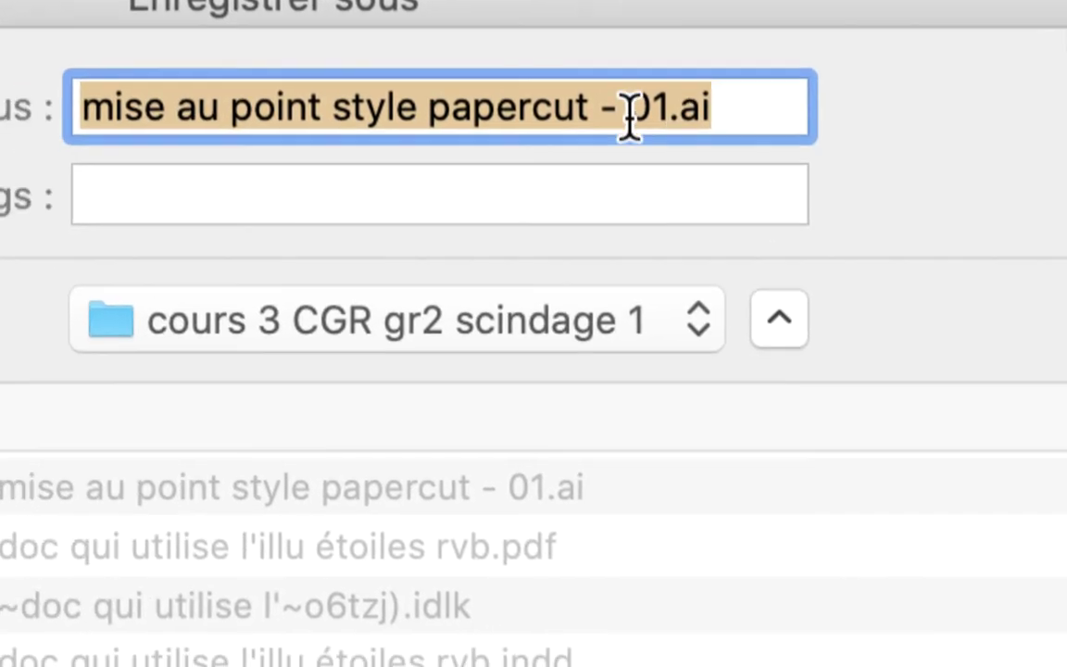
{"action": "left_click", "coordinate": [631, 117]}
{"action": "key", "text": "shift+Left"}
{"action": "type", "text": "2"}
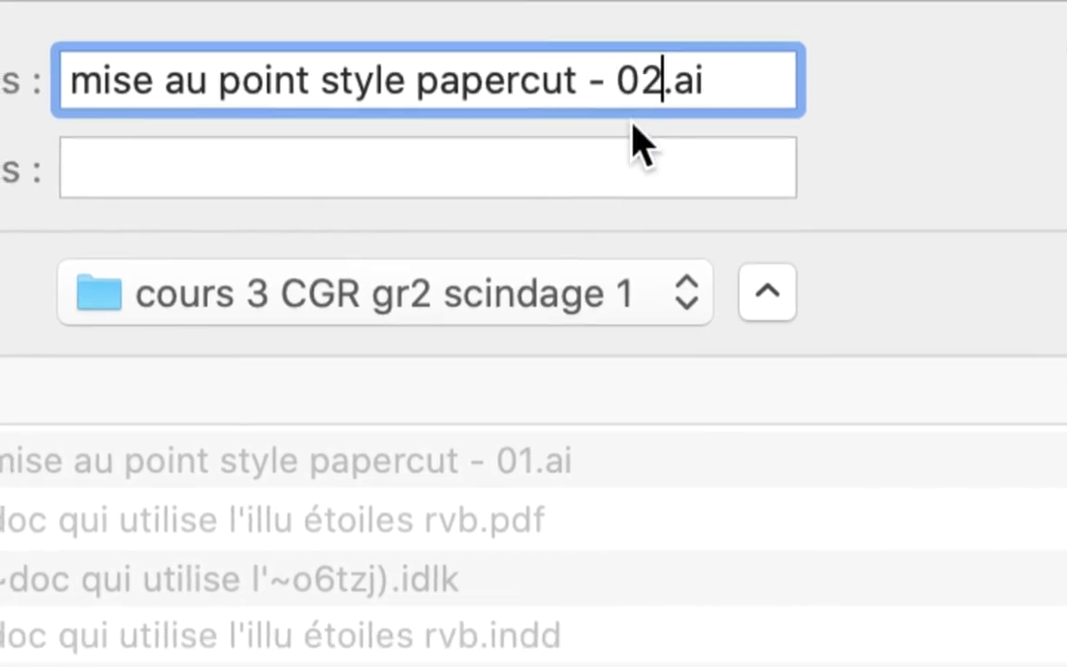
{"action": "left_click", "coordinate": [947, 463]}
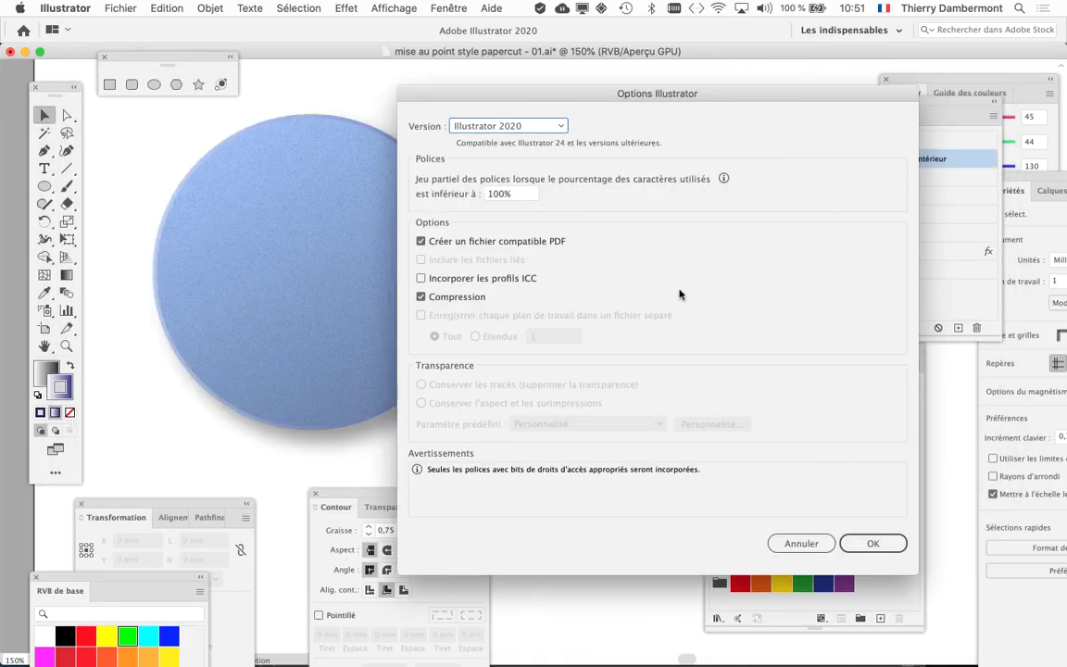
{"action": "left_click", "coordinate": [871, 543]}
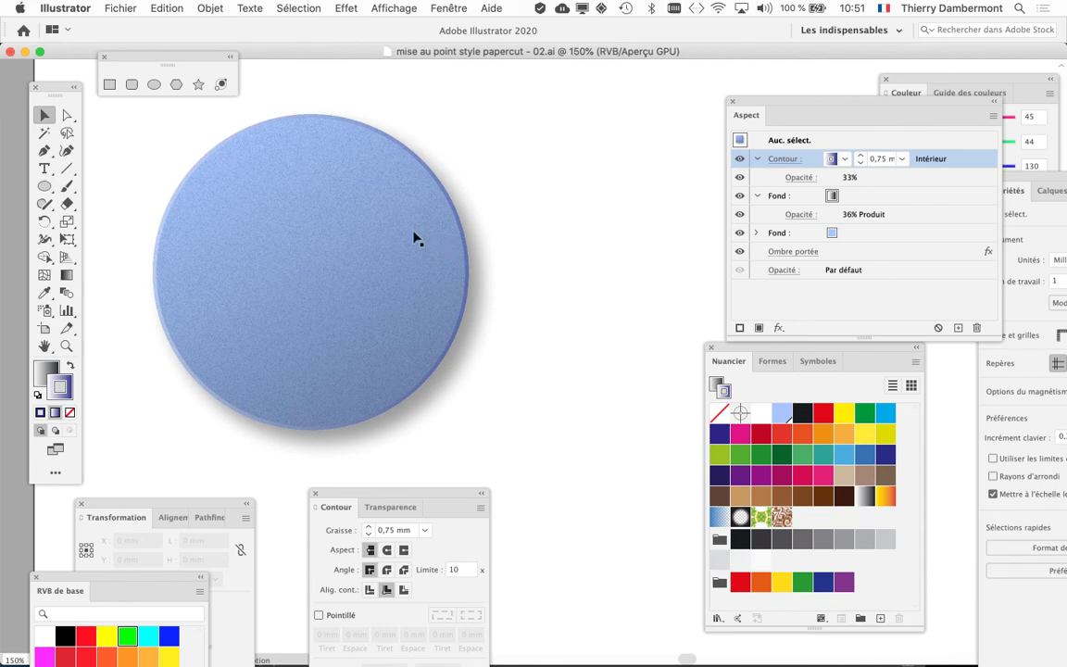
View at 100% with the circle in the upper left, and select it
{"action": "key", "text": "super+1"}
{"action": "left_click_drag", "start_coordinate": [443, 254], "coordinate": [329, 210]}
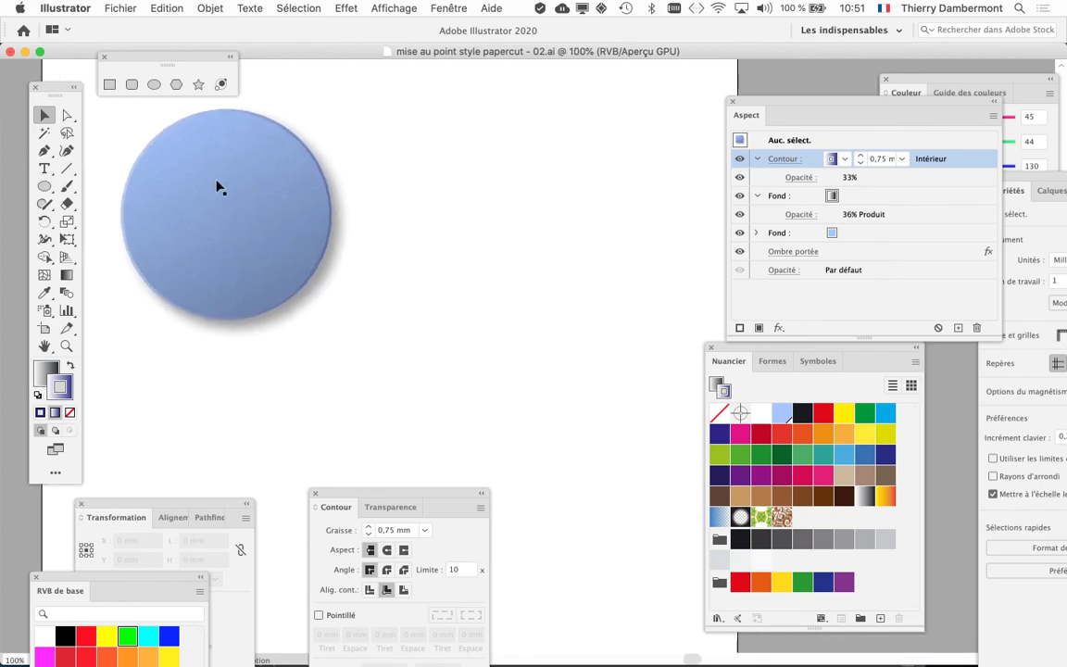
{"action": "left_click", "coordinate": [215, 186]}
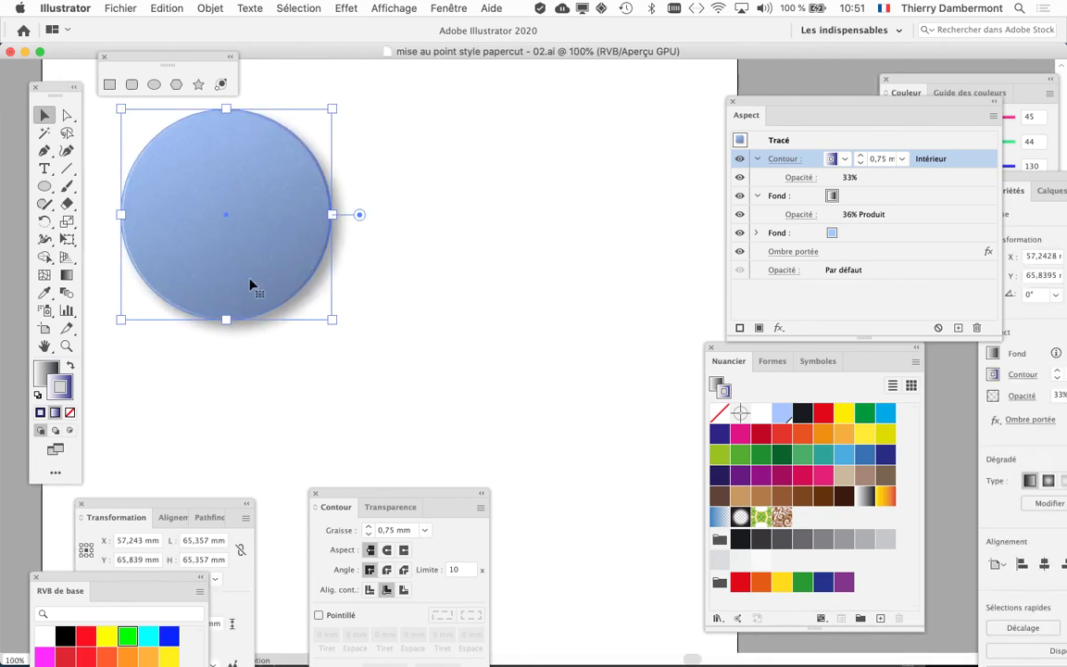